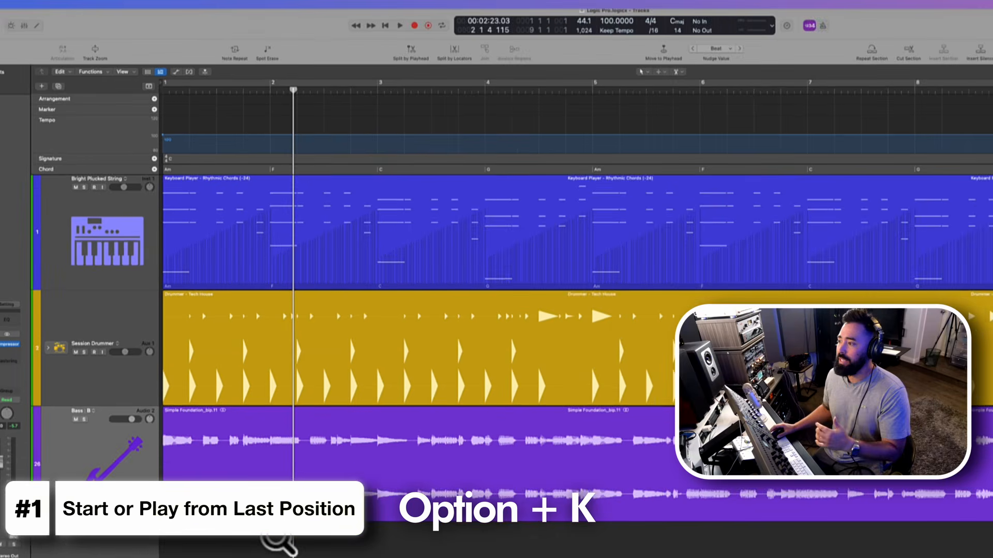
# - Check the Stop or Play From Last Position entry in the key command assignments, then close the window
pyautogui.hotkey('alt', 'k')
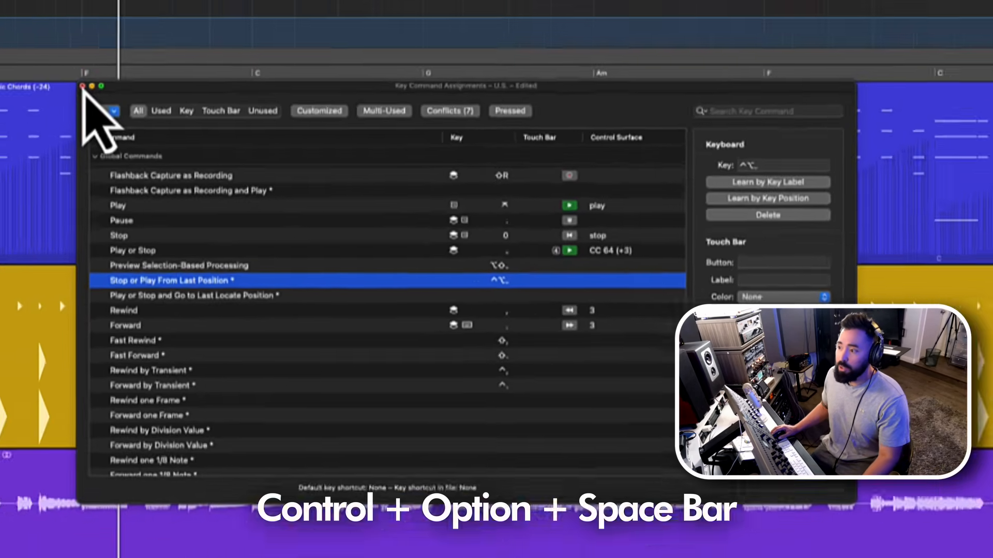
pyautogui.click(83, 86)
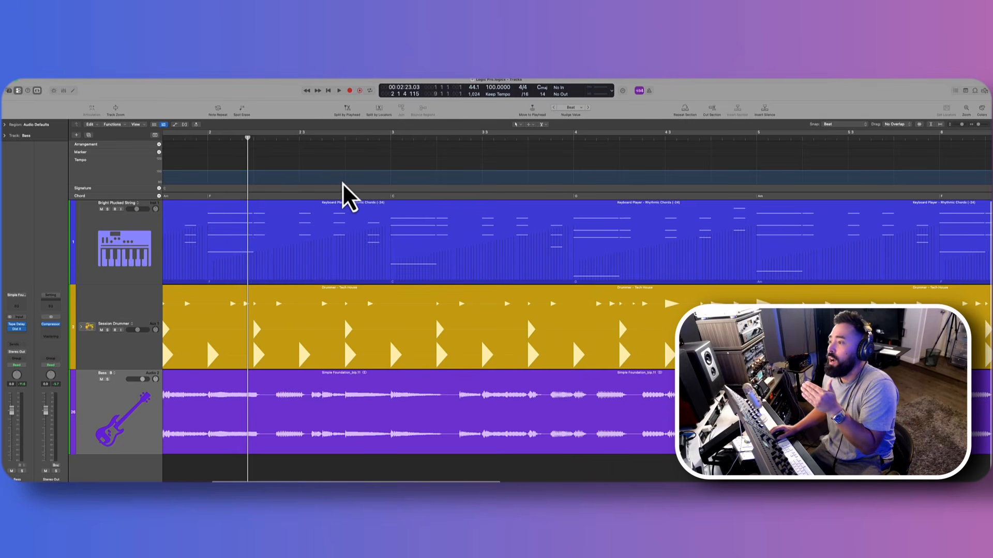
# - Play the arrangement from bar 3 and stop it, then return the playhead to bar 3 and audition it again
pyautogui.click(390, 138)
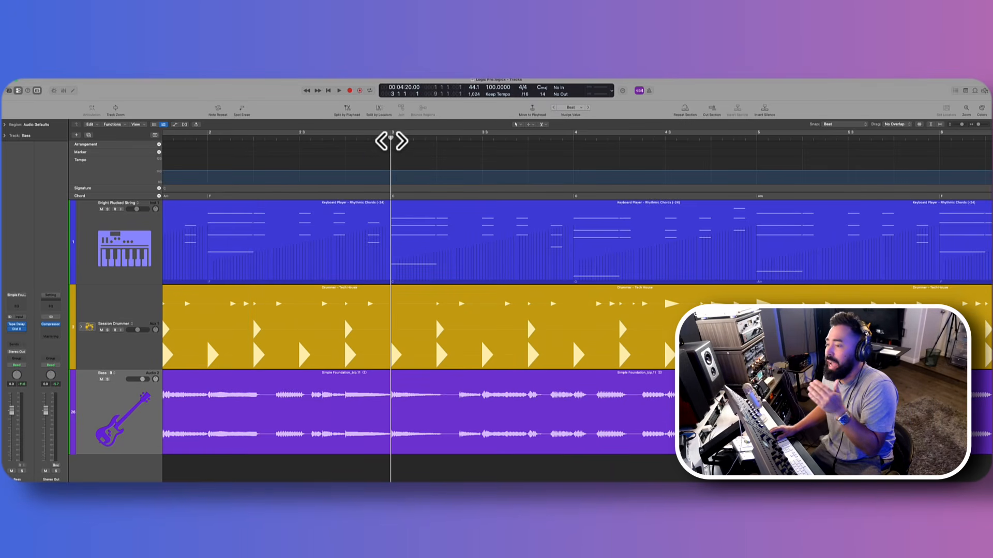
pyautogui.press('space')
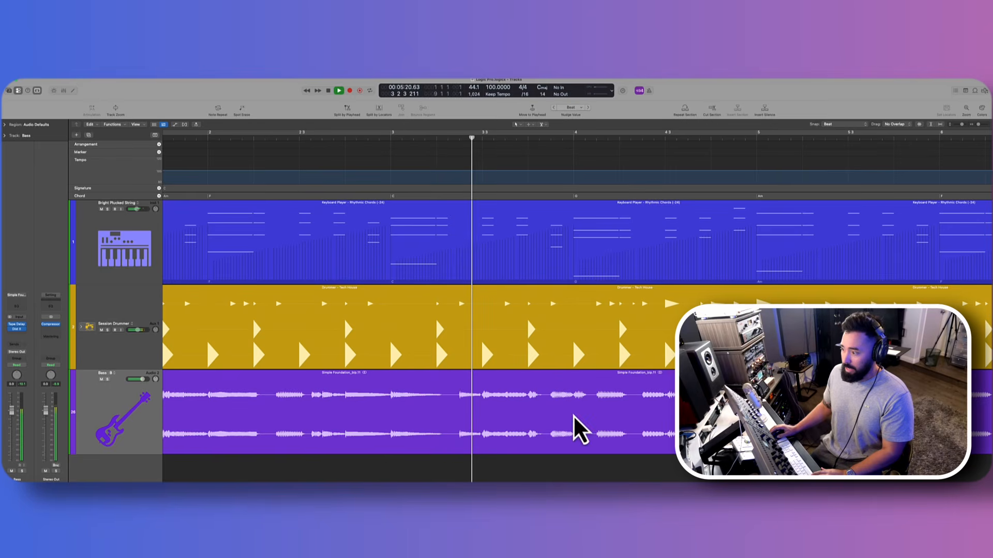
pyautogui.press('space')
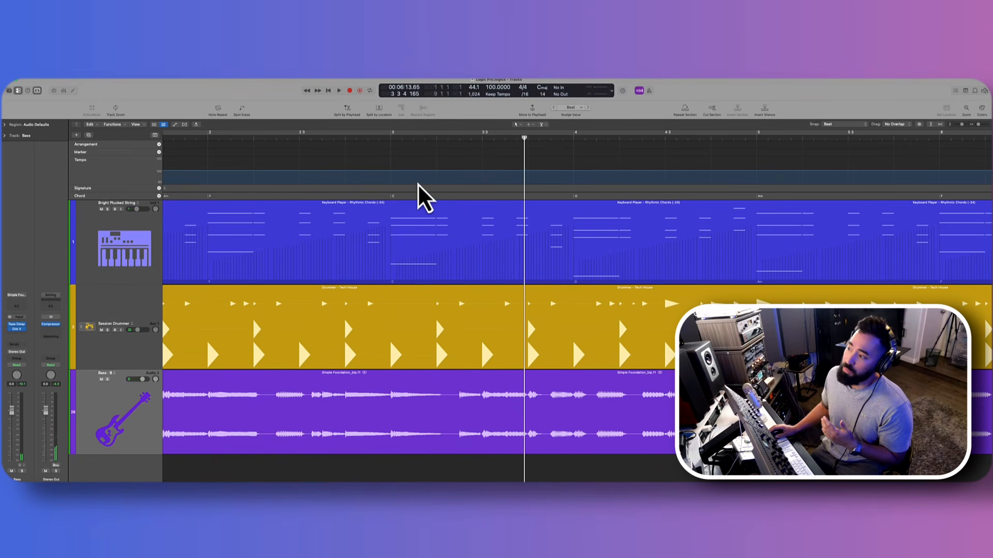
pyautogui.click(388, 139)
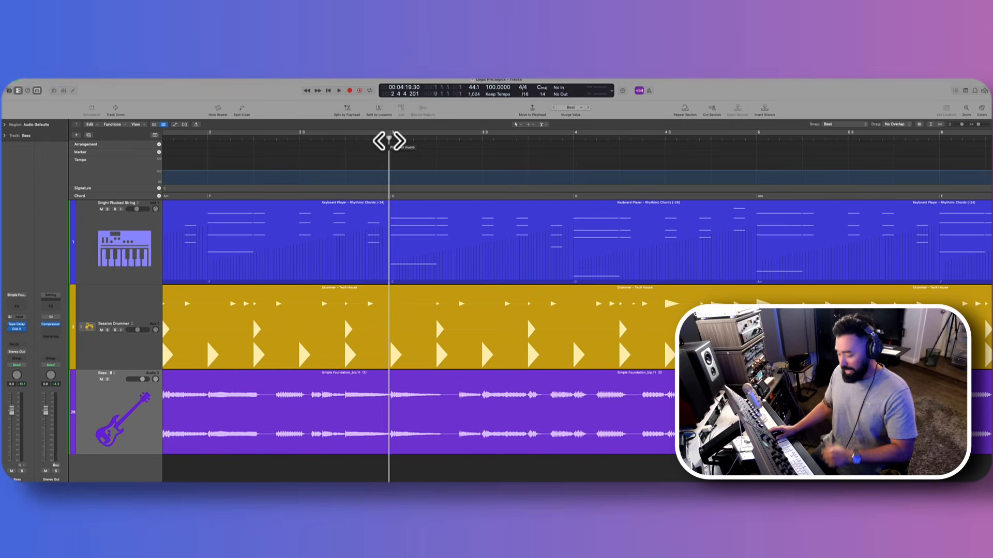
pyautogui.press('space')
pyautogui.press('space')
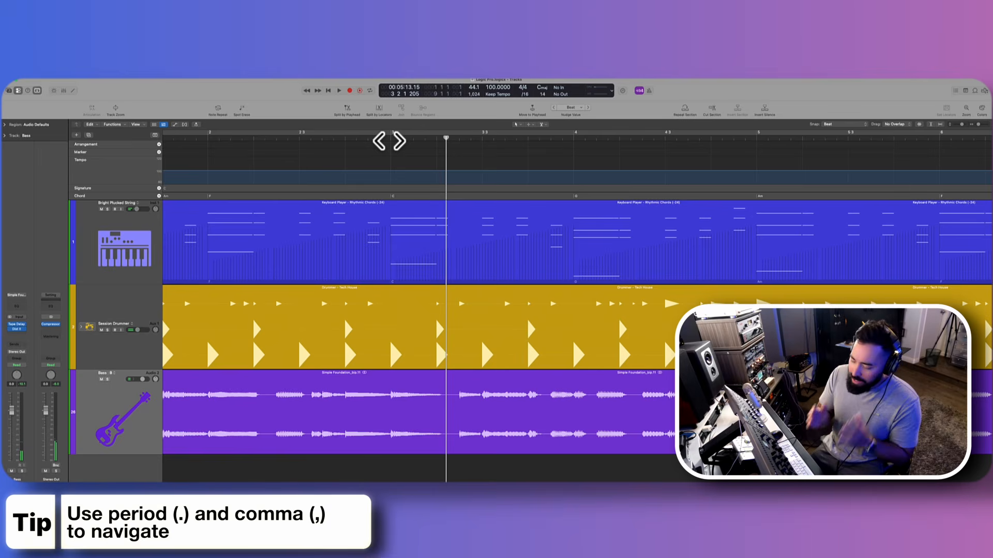
# - Step the playhead back bar by bar to the project start, then forward two bars to bar 3
pyautogui.press(',')
pyautogui.press(',')
pyautogui.press(',')
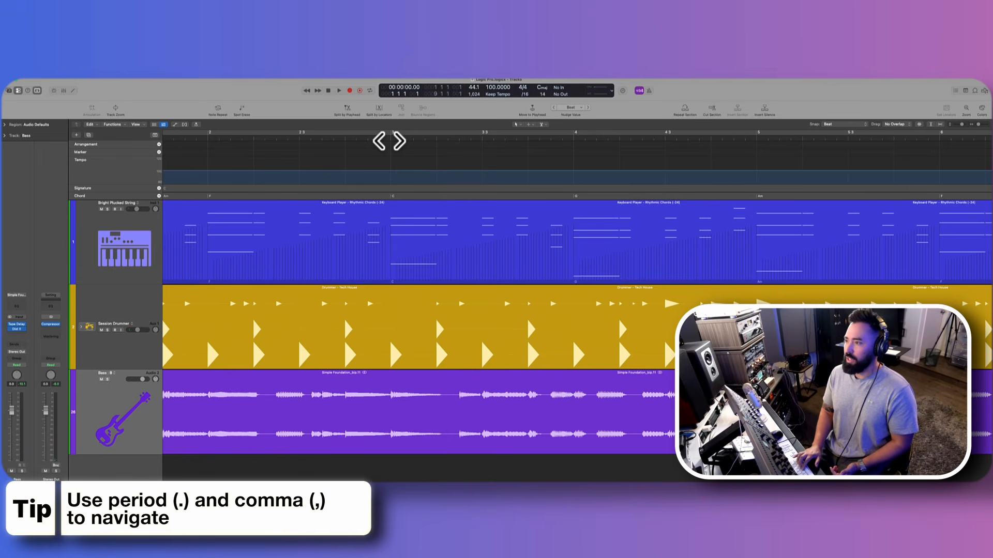
pyautogui.press('.')
pyautogui.press('.')
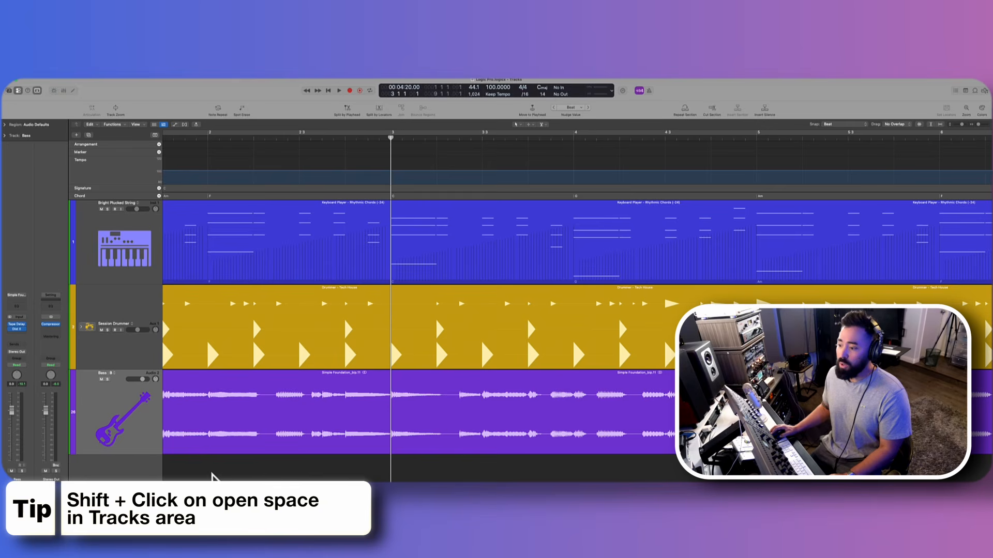
# - Reposition the playhead at several points between bars 2 and 4 from the empty space below the tracks, ending at bar 2
pyautogui.keyDown('shift'); pyautogui.click(211, 472); pyautogui.keyUp('shift')
pyautogui.keyDown('shift'); pyautogui.click(530, 472); pyautogui.keyUp('shift')
pyautogui.keyDown('shift'); pyautogui.click(665, 472); pyautogui.keyUp('shift')
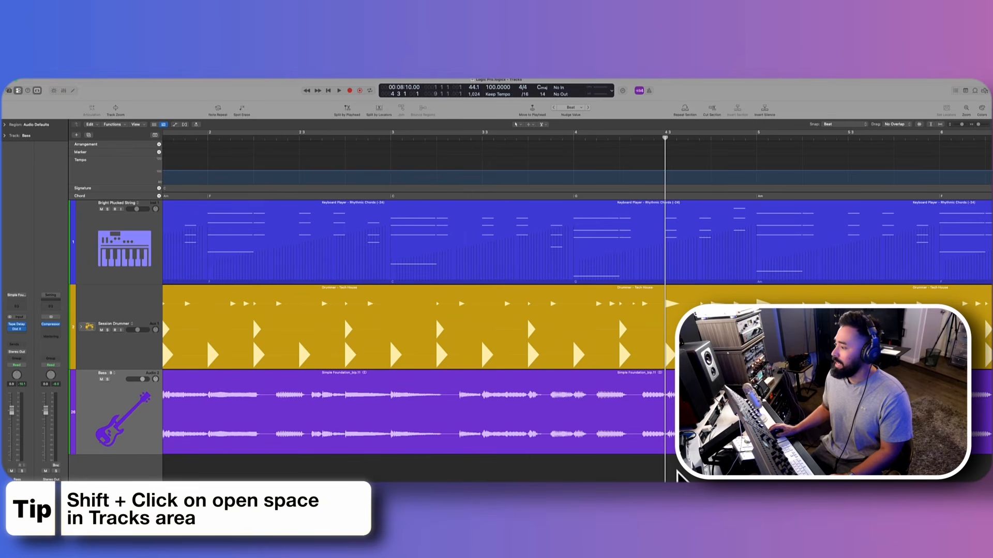
pyautogui.keyDown('shift'); pyautogui.click(299, 471); pyautogui.keyUp('shift')
pyautogui.keyDown('shift'); pyautogui.click(207, 472); pyautogui.keyUp('shift')
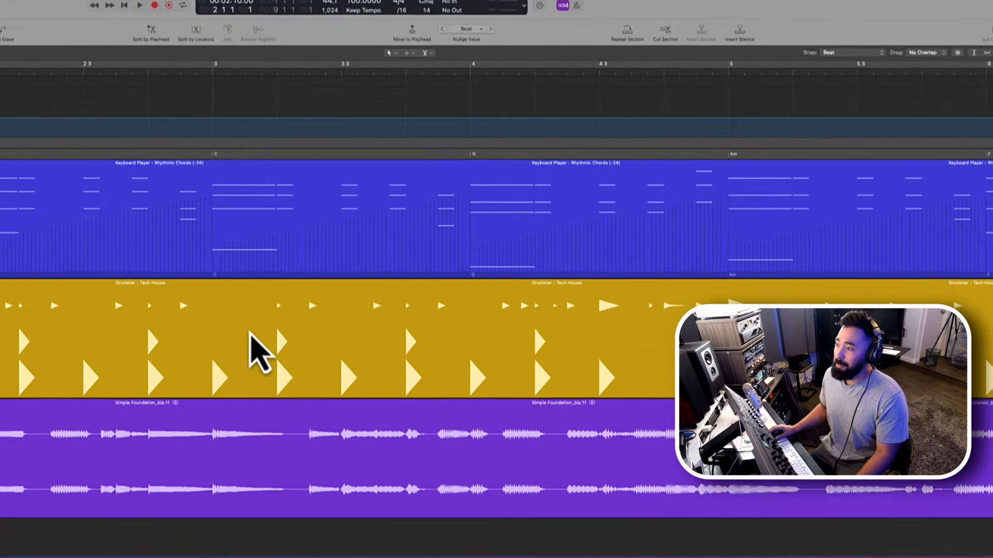
# - Audition the arrangement from bar 3, then cut out slightly more than one beat of Bass audio starting at bar 3
pyautogui.click(173, 59)
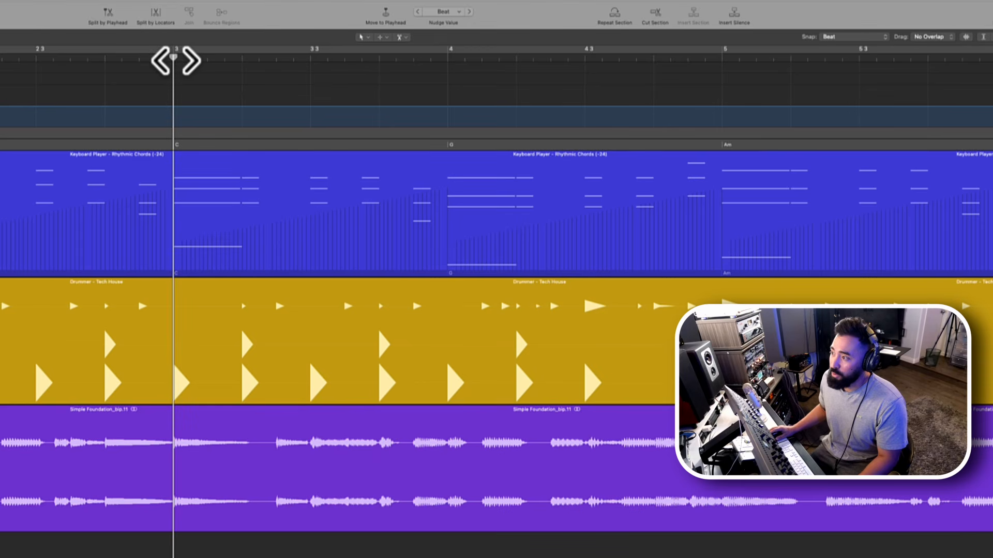
pyautogui.press('space')
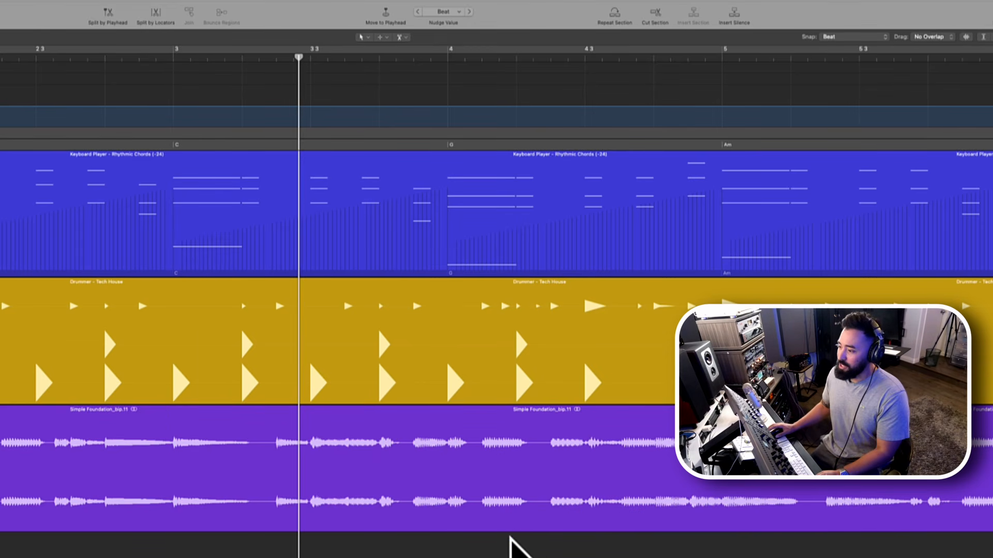
pyautogui.moveTo(173, 454); pyautogui.dragTo(248, 460)
pyautogui.press('Delete')
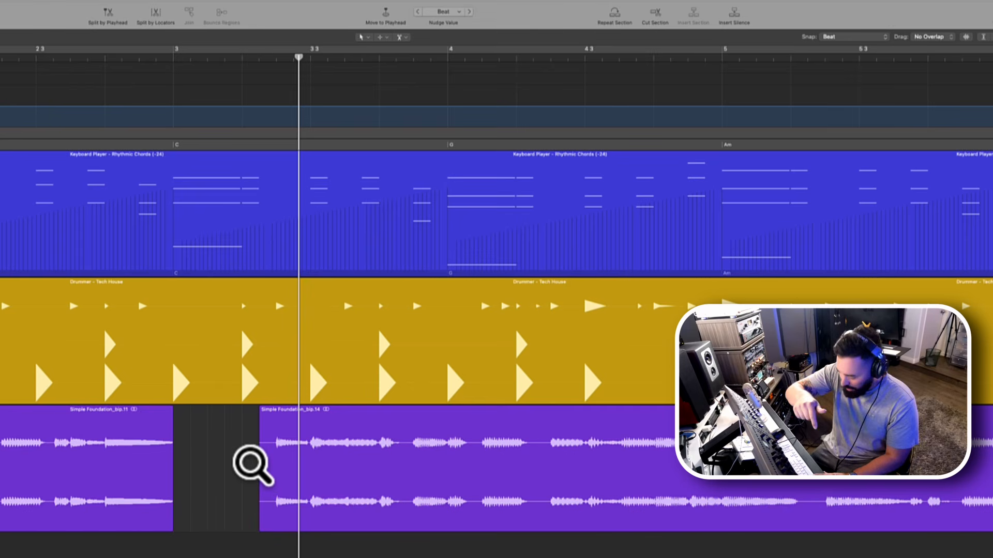
# - Audition the edited Bass gap by repeatedly playing from the last play position at bar 3
pyautogui.press('space')
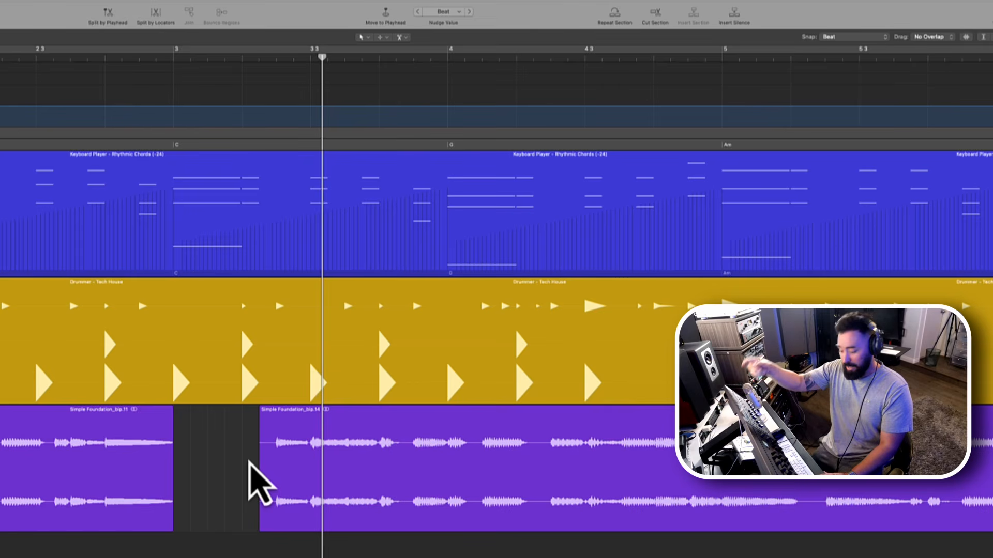
pyautogui.press('space')
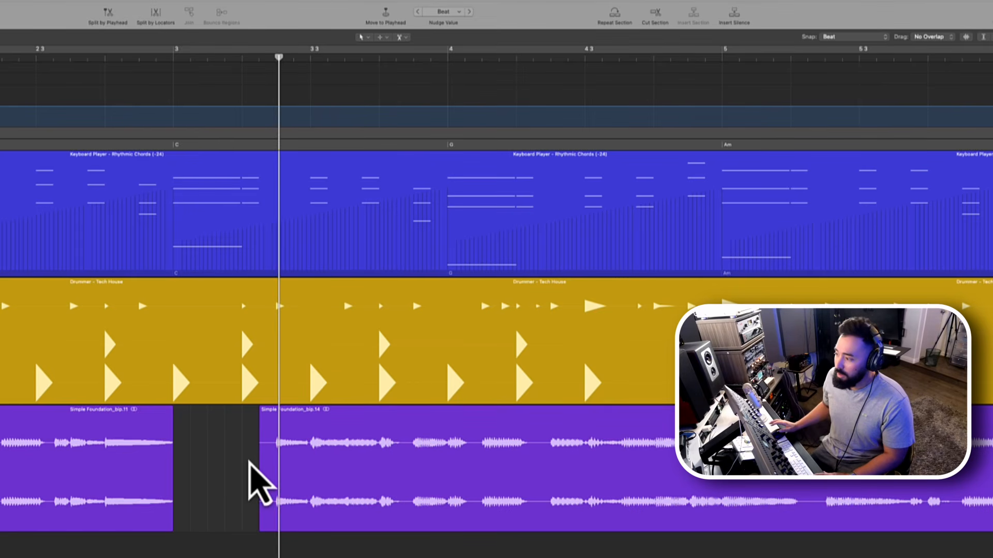
pyautogui.press('space')
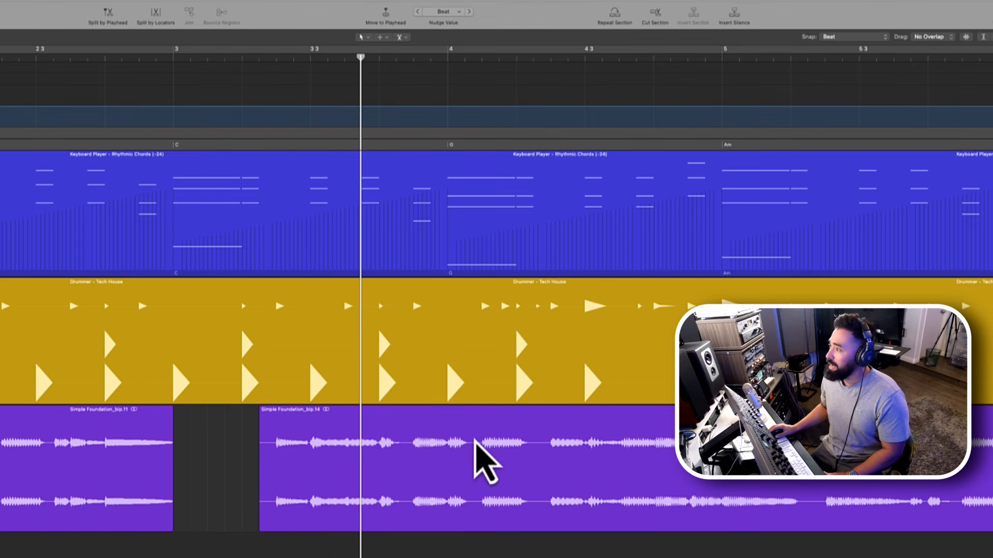
# - Try copying the first beat of bar 4 on the Bass track into the gap at bar 3, audition it, and undo the copy
pyautogui.moveTo(471, 471); pyautogui.dragTo(534, 472)
pyautogui.moveTo(492, 505); pyautogui.dragTo(196, 477)
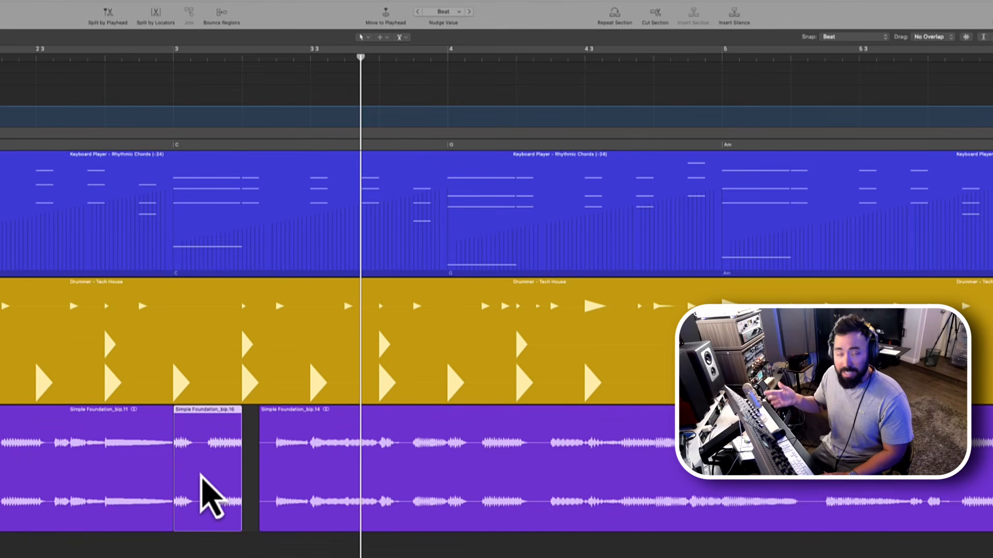
pyautogui.hotkey('shift', 'space')
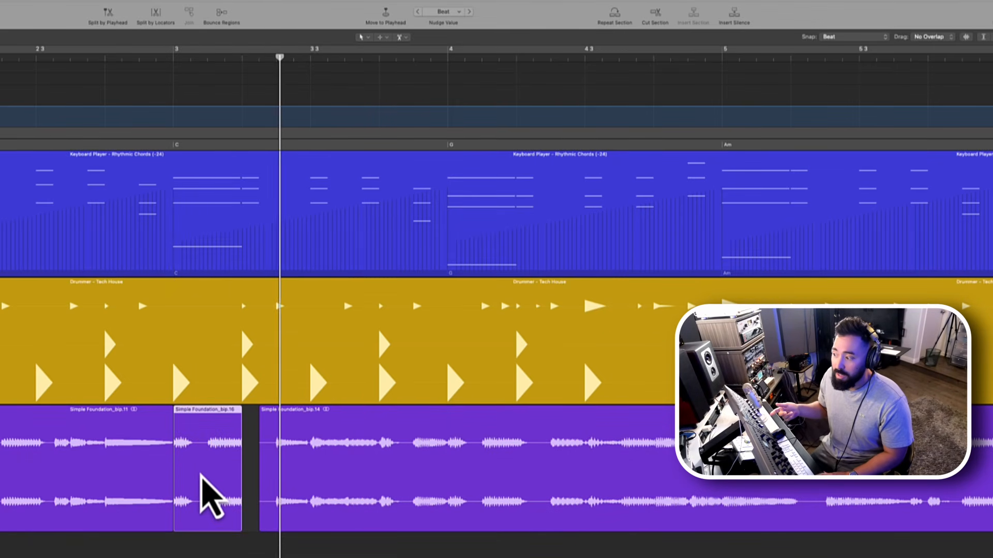
pyautogui.press('space')
pyautogui.press('super+z')
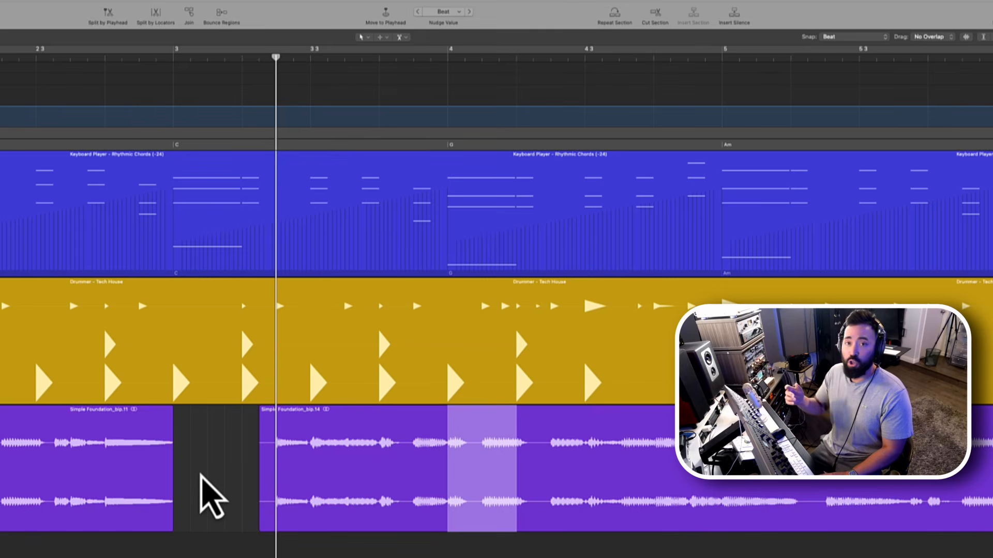
# - Clear the Bass track selection and play again from the last play position at bar 3
pyautogui.click(200, 474)
pyautogui.keyDown('super'); pyautogui.click(199, 475); pyautogui.keyUp('super')
pyautogui.press('space')
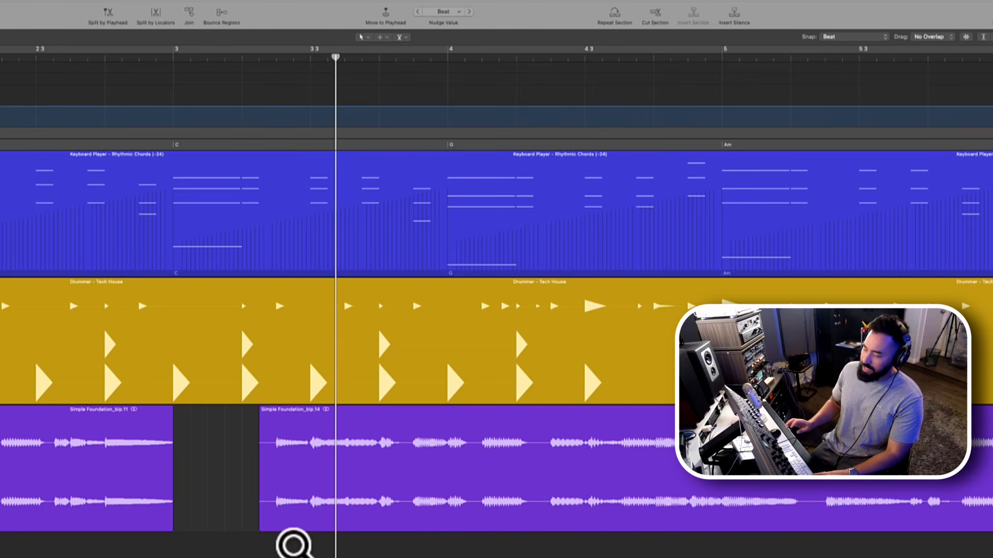
pyautogui.press('space')
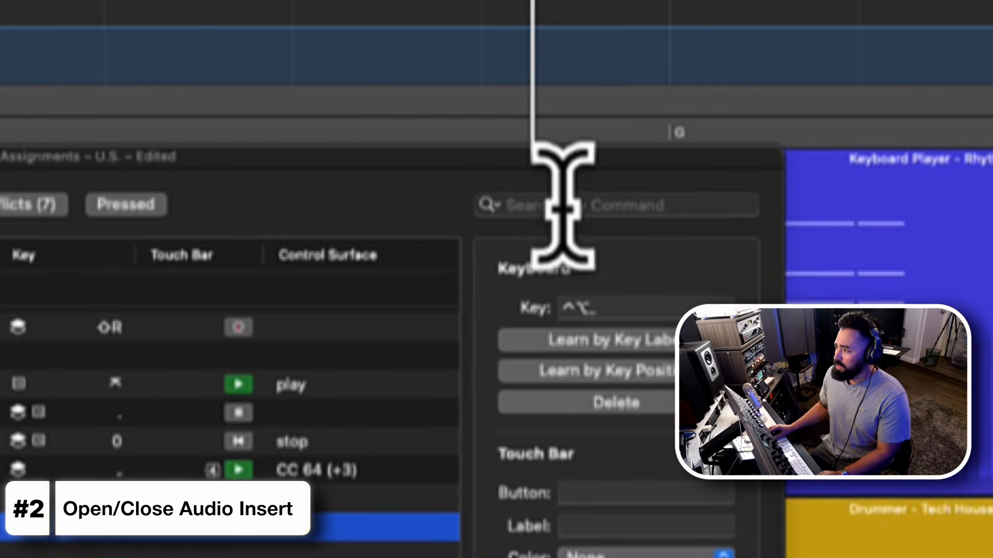
# - Search the key commands for "open/close" and highlight the entries from Instrument Plug-in Window through Audio Insert 5 Plug-in Window
pyautogui.click(553, 212)
pyautogui.write('open/close')
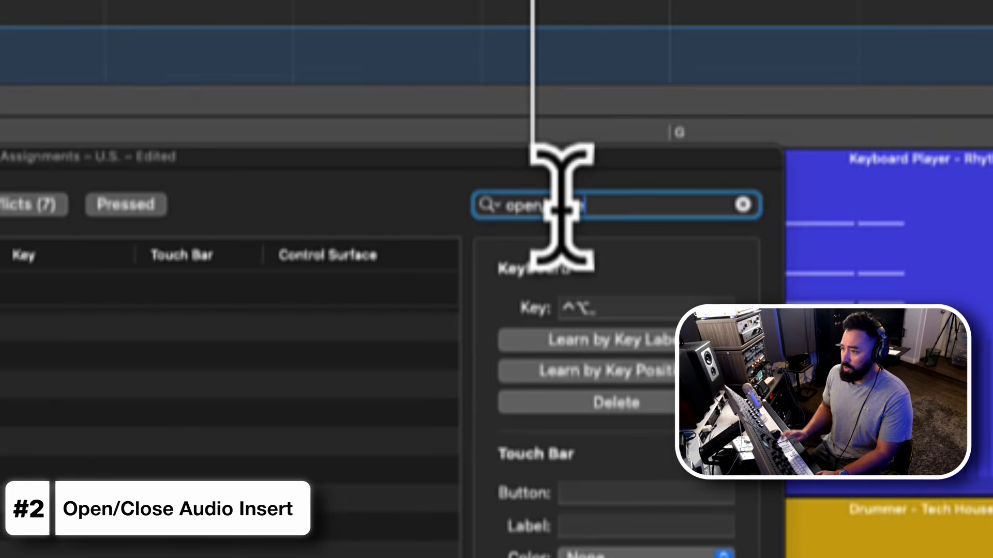
pyautogui.scroll(3, 331, 272)
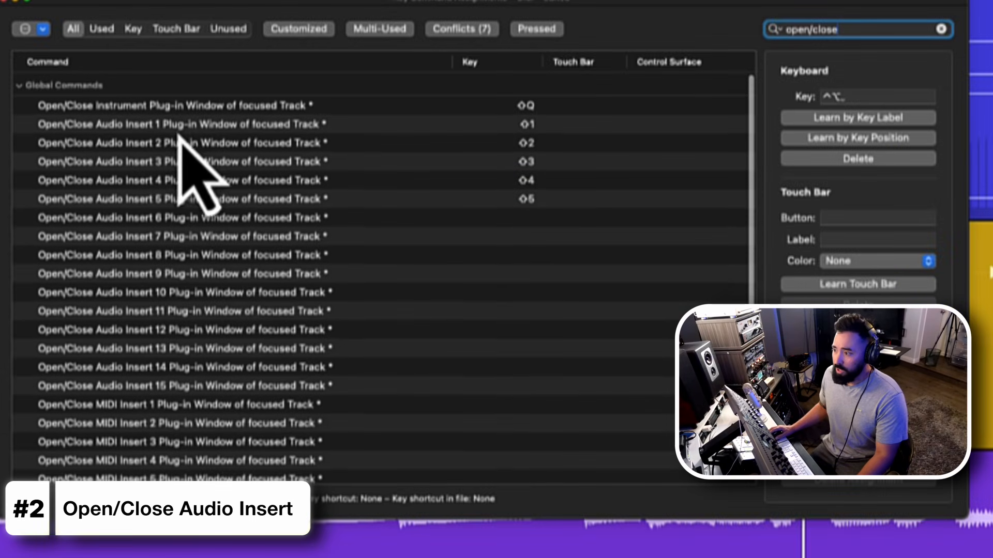
pyautogui.click(178, 109)
pyautogui.keyDown('shift'); pyautogui.click(229, 199); pyautogui.keyUp('shift')
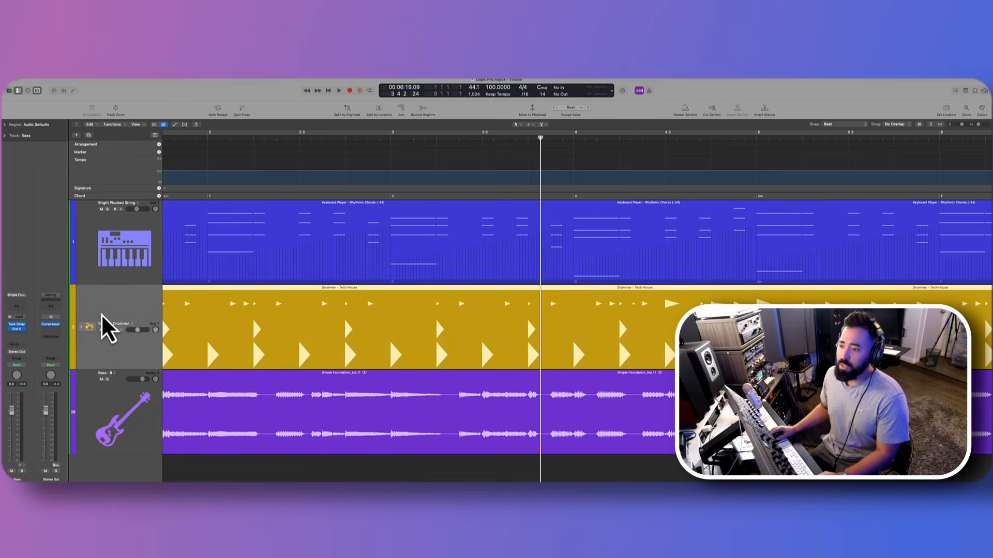
# - Set the ChromaGlow Drive on the Session Drummer track to 59 % and close the plug-in window
pyautogui.click(106, 328)
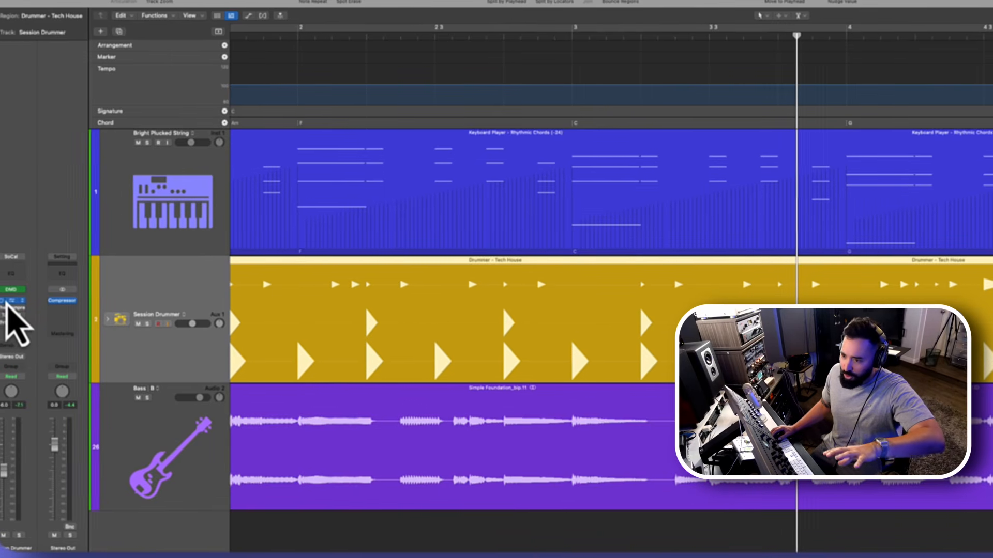
pyautogui.click(8, 301)
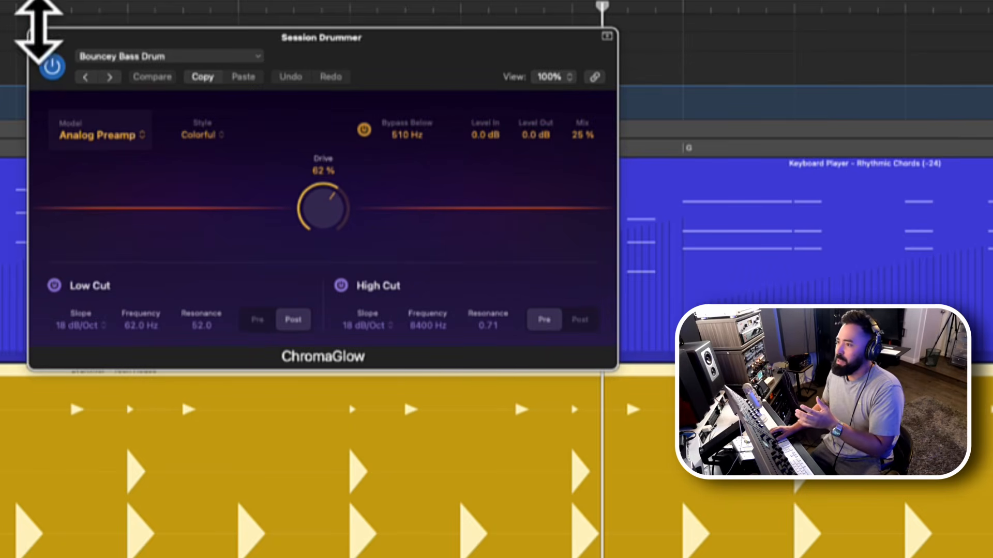
pyautogui.moveTo(313, 216); pyautogui.dragTo(317, 228)
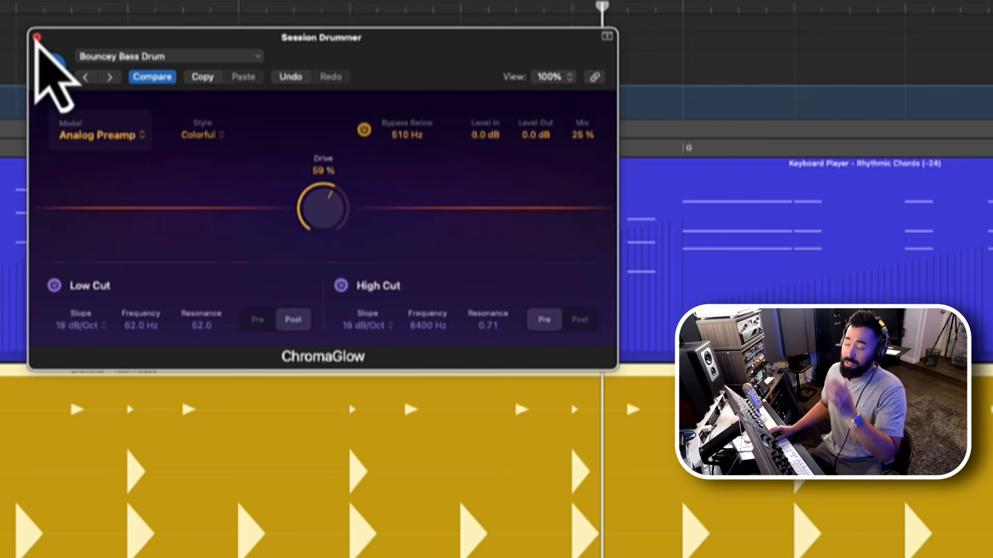
pyautogui.click(37, 38)
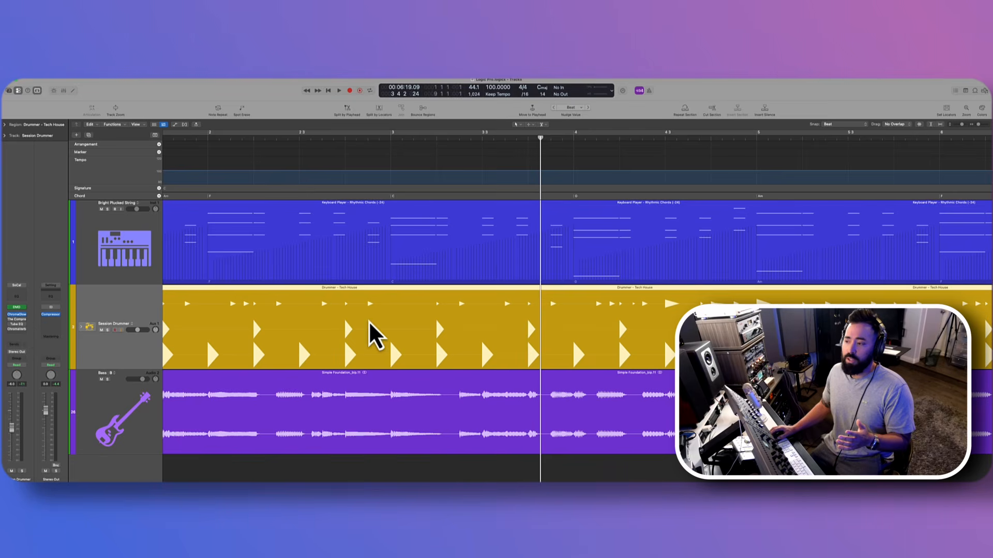
# - Solo the Session Drummer track and reopen ChromaGlow from its first audio insert to adjust the Drive
pyautogui.press('s')
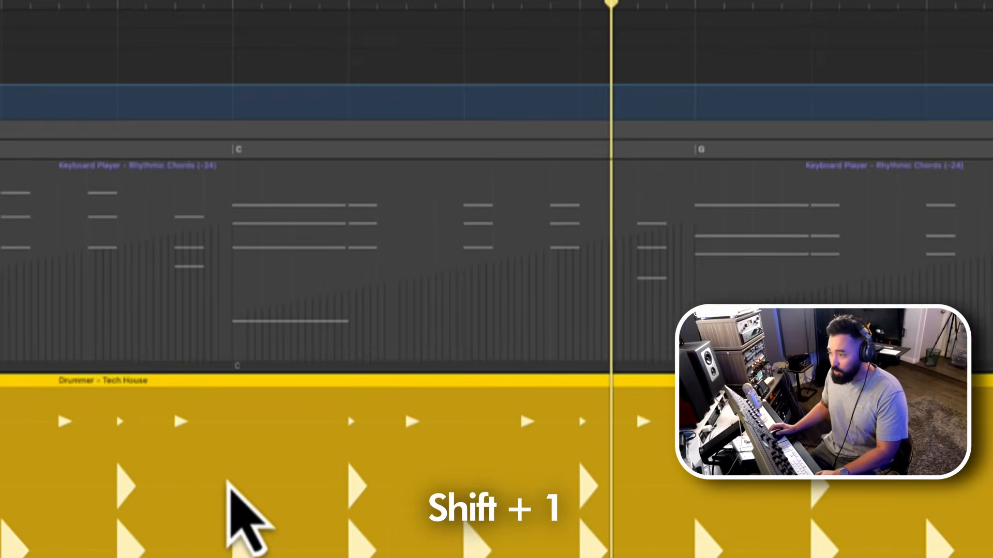
pyautogui.hotkey('shift', '1')
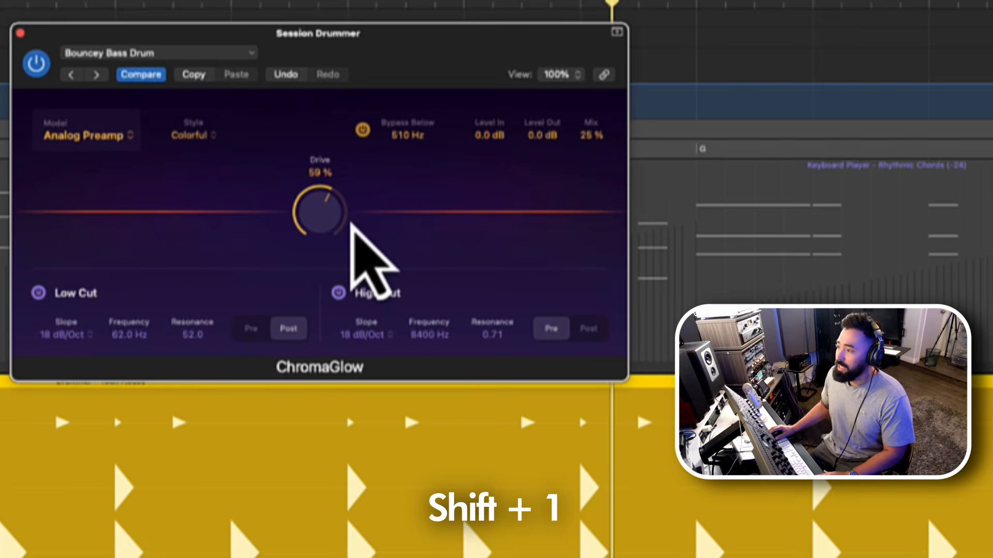
pyautogui.moveTo(354, 223); pyautogui.dragTo(327, 211)
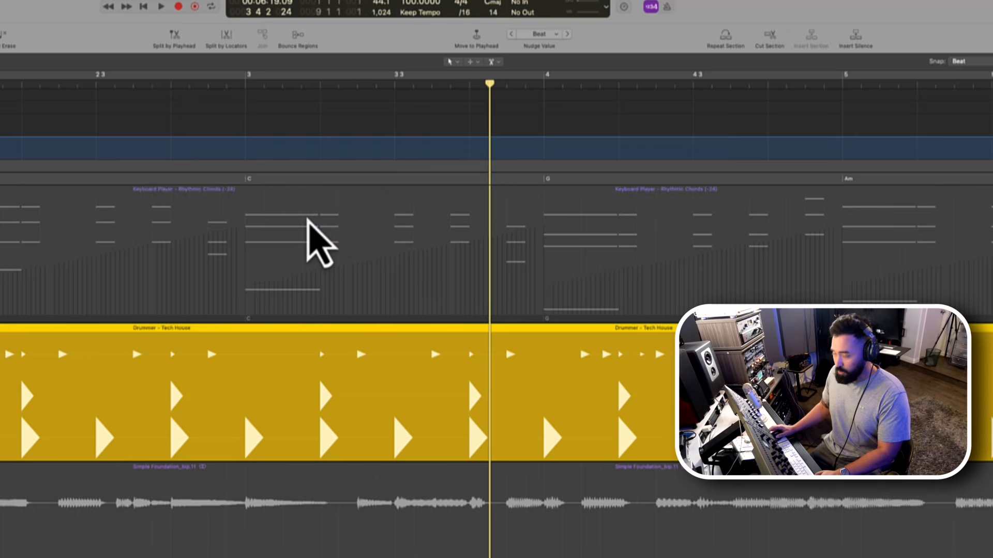
# - Raise the OTT Mix in The Compressor Code on the drummer's second insert, then open Vintage Tube EQ on the third
pyautogui.hotkey('shift', '2')
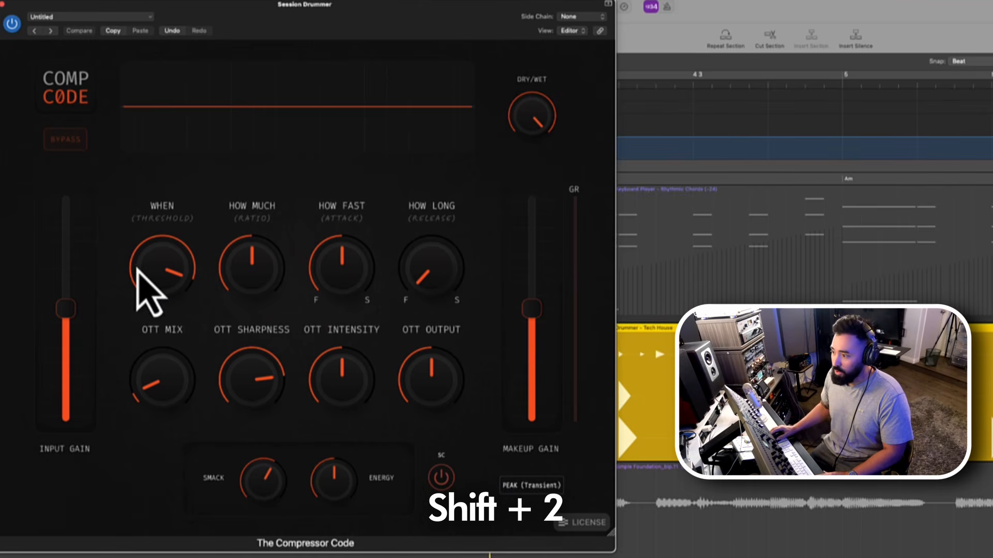
pyautogui.moveTo(173, 410); pyautogui.dragTo(173, 382)
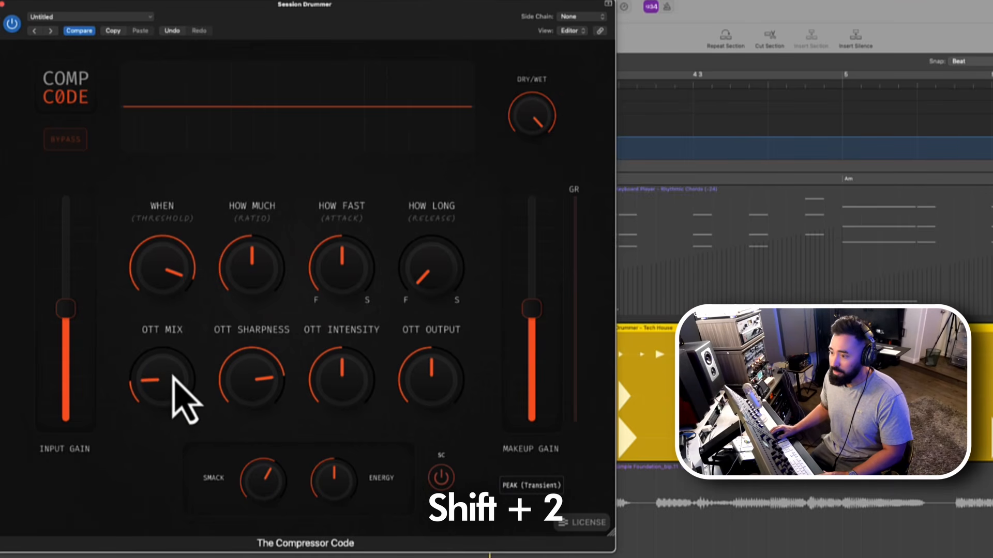
pyautogui.hotkey('shift', '3')
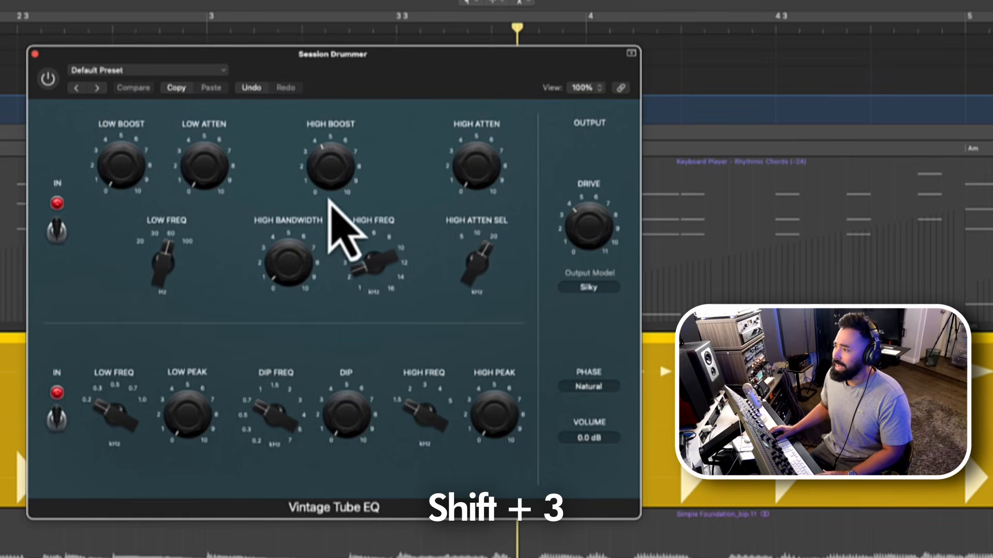
# - Raise the High Boost in Vintage Tube EQ to about 5, enable the plug-in and close its window
pyautogui.moveTo(363, 274); pyautogui.dragTo(363, 271)
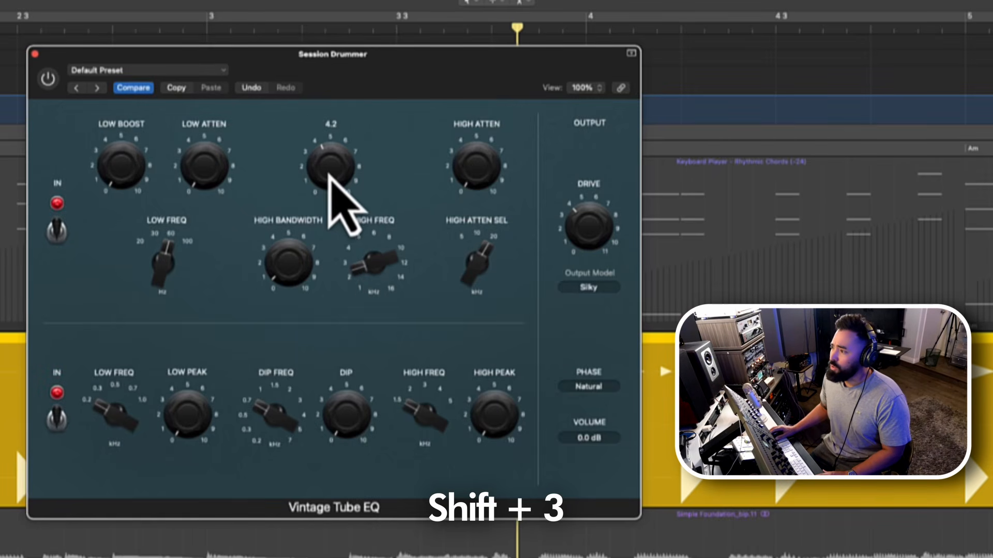
pyautogui.moveTo(332, 173); pyautogui.dragTo(334, 160)
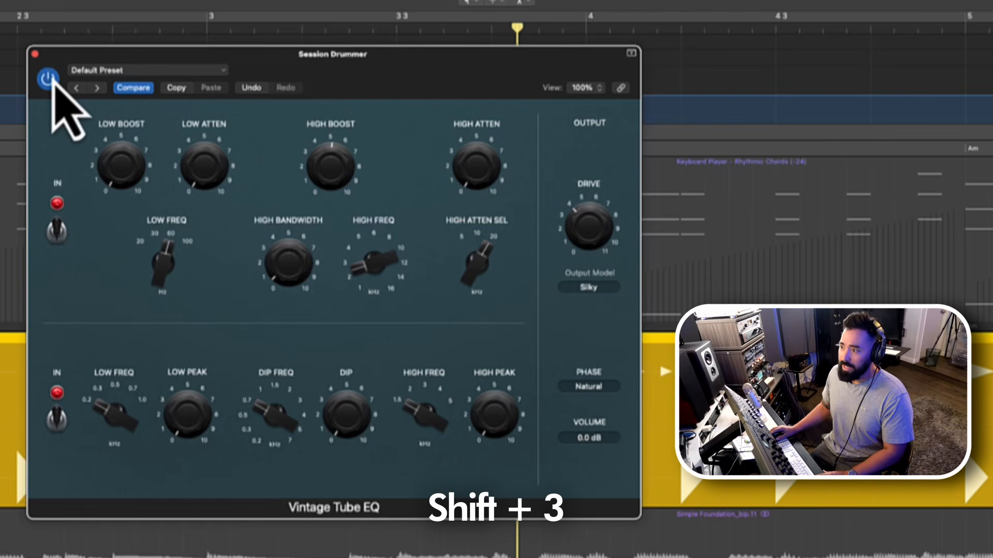
pyautogui.hotkey('shift', '3')
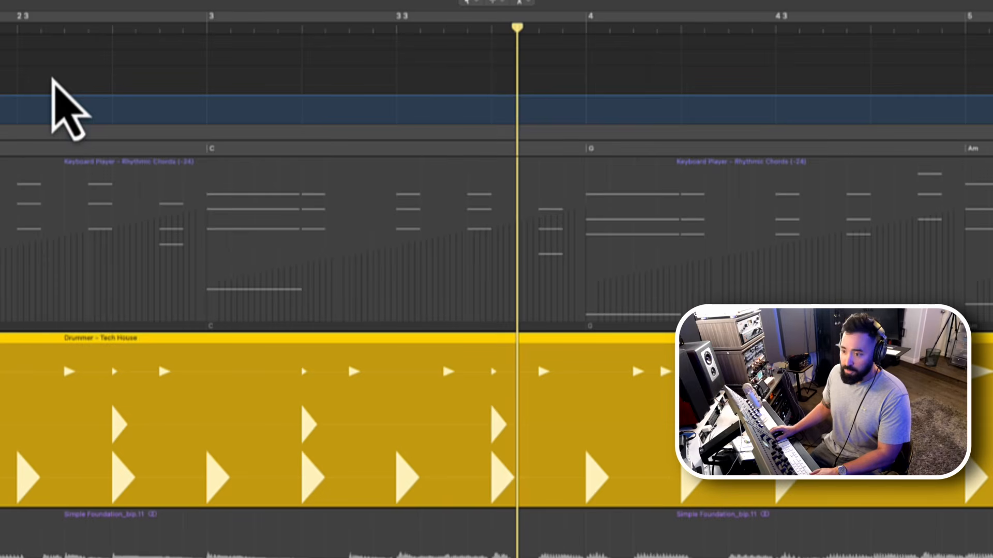
# - Open ChromaVerb on the drummer's fourth audio insert, enable it, and set its Width to 140 % and Wet level to 19 %
pyautogui.hotkey('shift', '4')
pyautogui.click(47, 77)
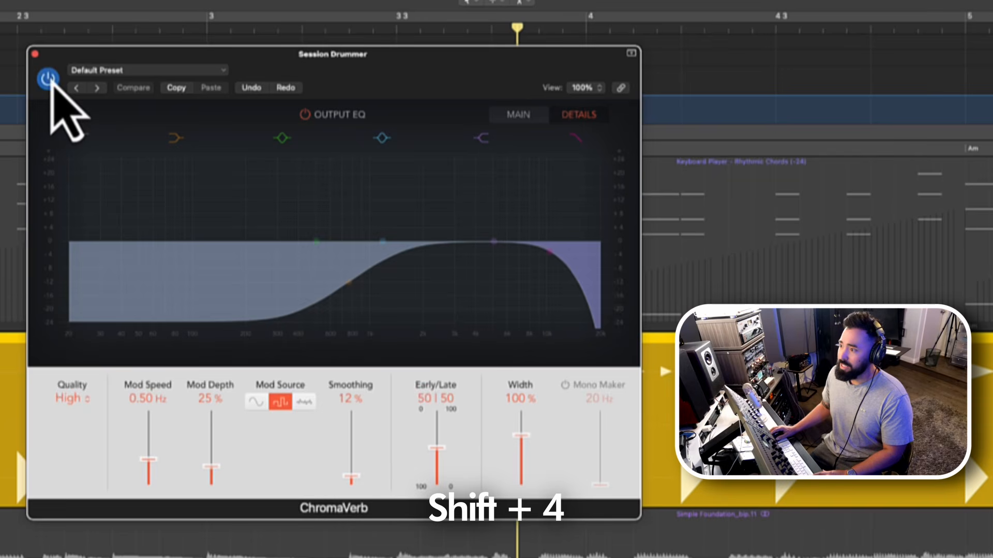
pyautogui.moveTo(530, 454); pyautogui.dragTo(522, 419)
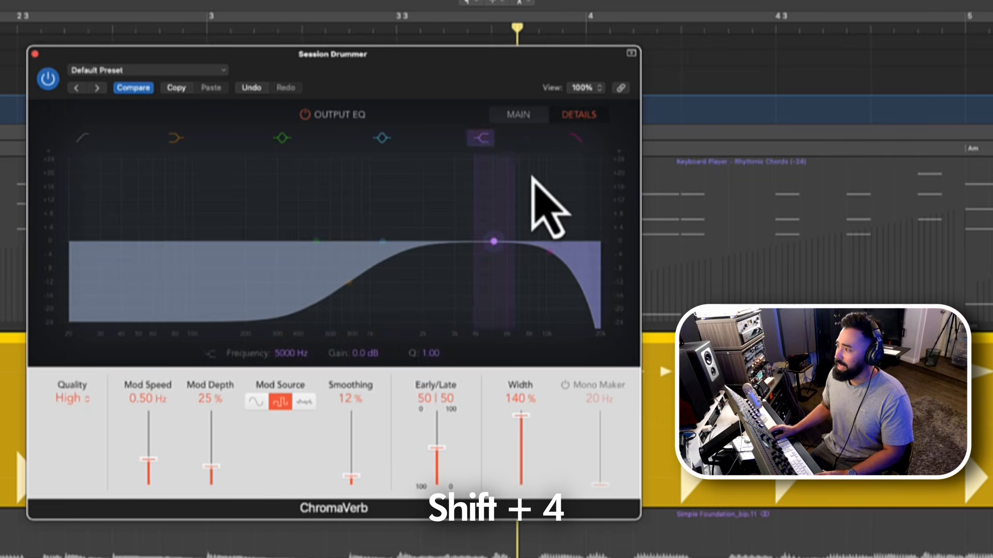
pyautogui.click(518, 118)
pyautogui.moveTo(605, 460); pyautogui.dragTo(605, 472)
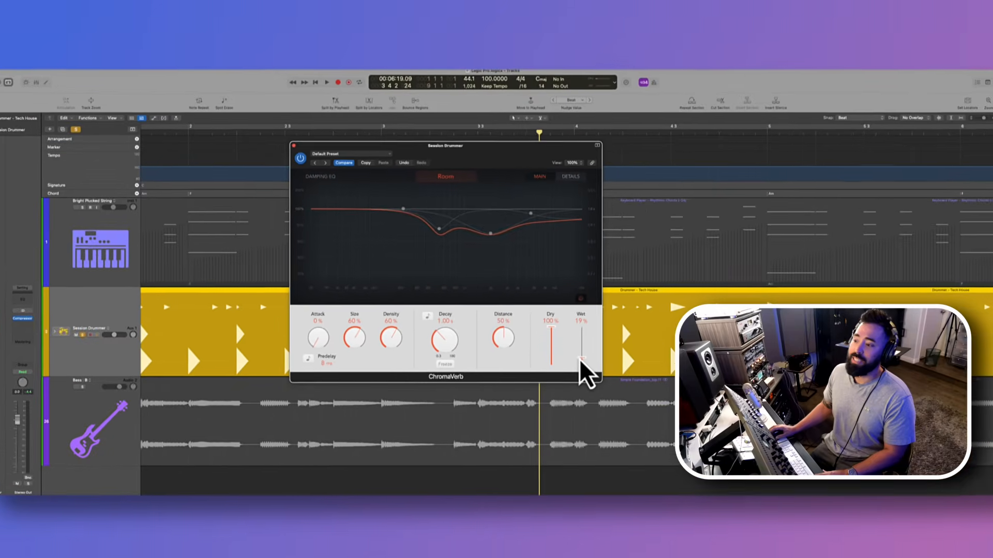
# - Play back the soloed Session Drummer track to compare its sound with all plug-ins active and bypassed
pyautogui.press('space')
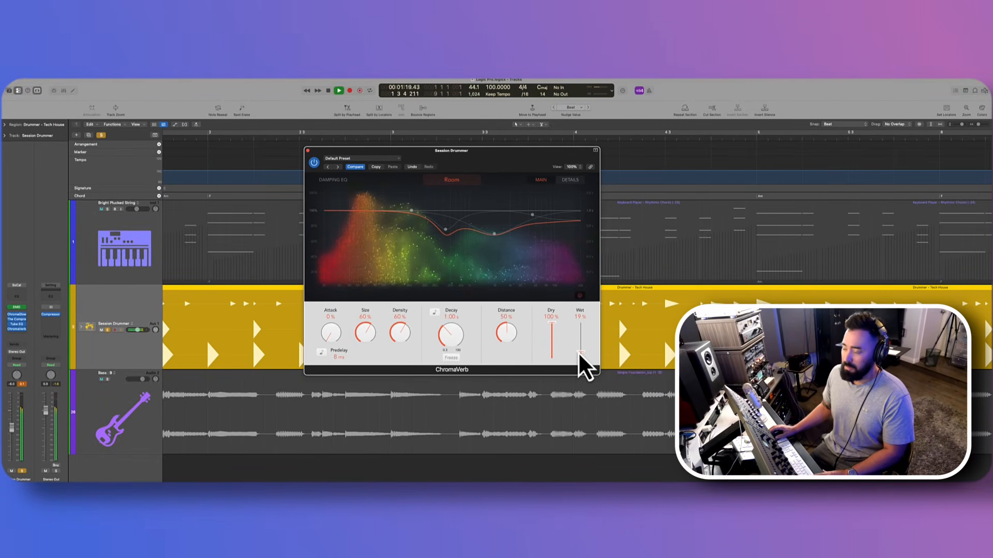
pyautogui.press('space')
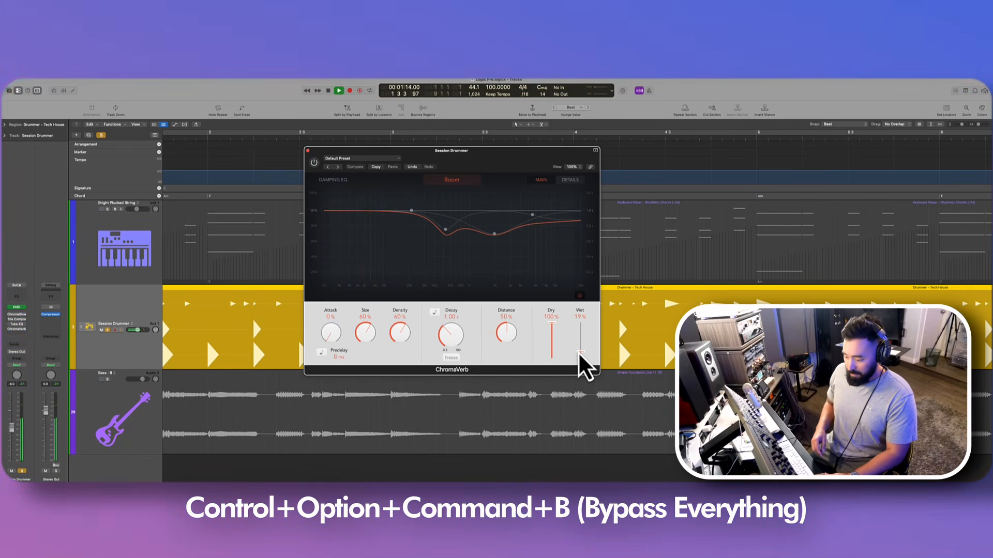
pyautogui.press('space')
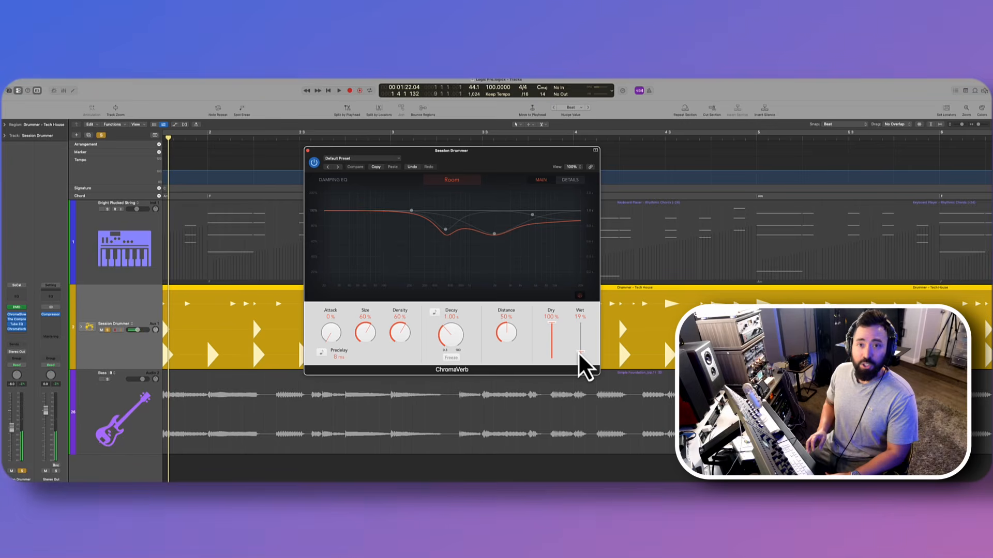
pyautogui.press('space')
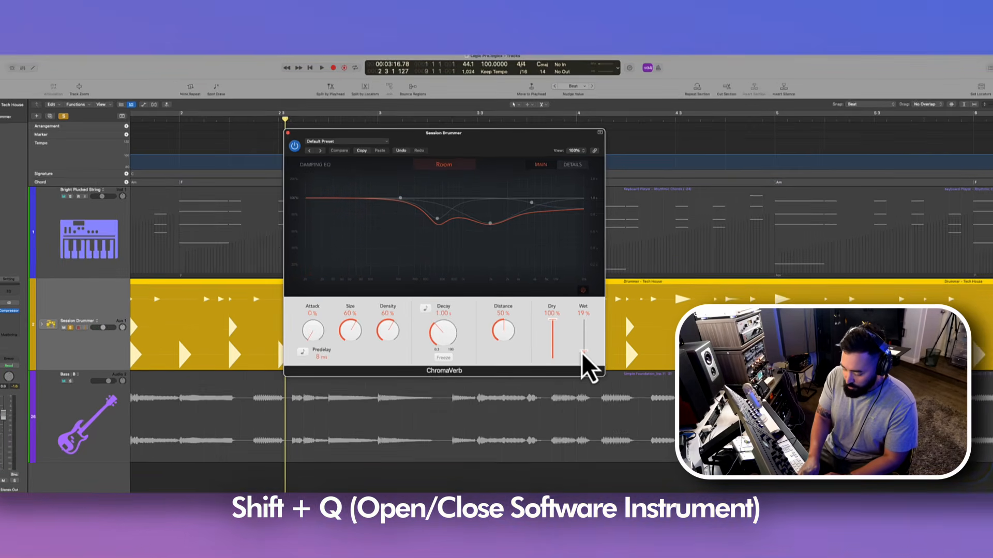
# - Open the drummer's Drum Machine Designer, shorten the Rim sample to end at 0.124 s, and close the instrument window
pyautogui.hotkey('shift', 'q')
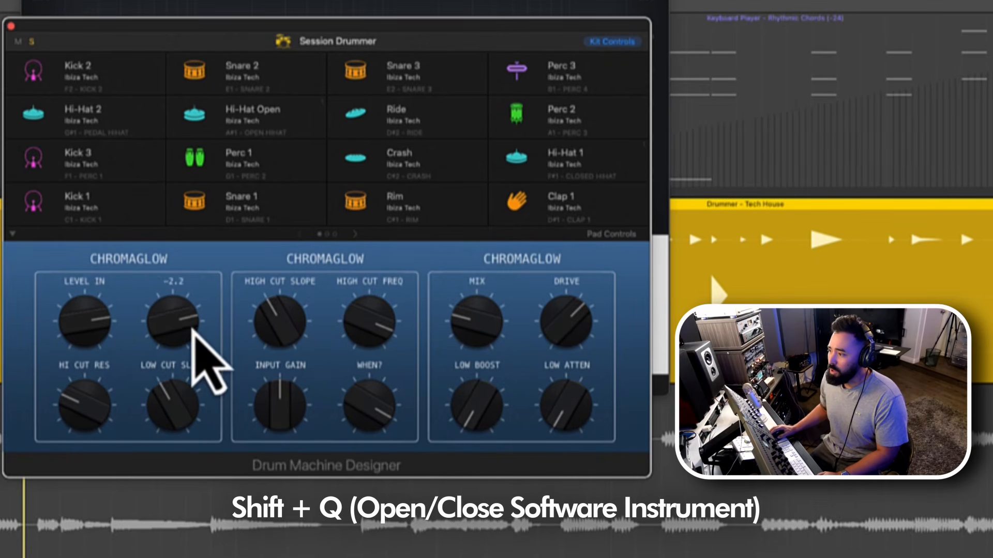
pyautogui.click(362, 216)
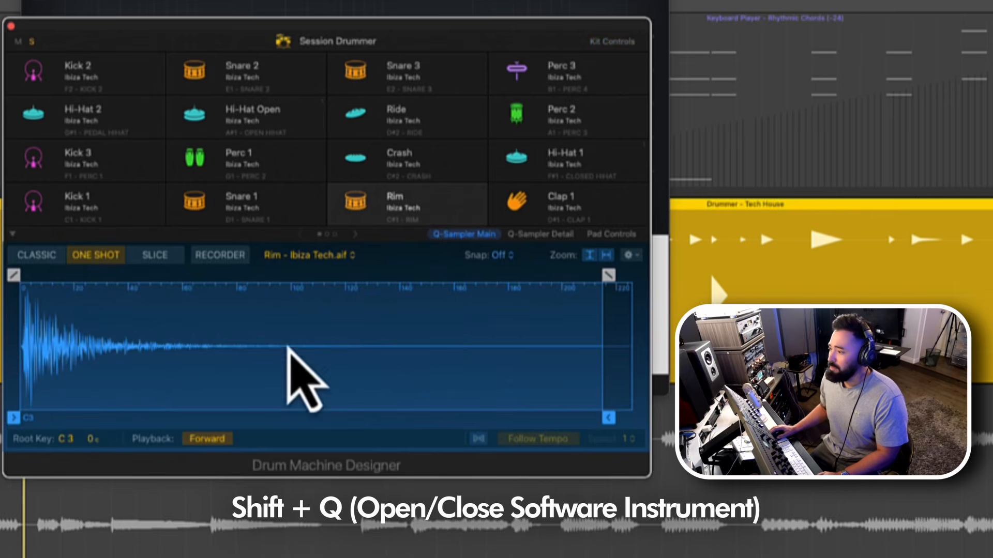
pyautogui.moveTo(610, 417)
pyautogui.mouseDown()
pyautogui.moveTo(372, 412)
pyautogui.moveTo(360, 385)
pyautogui.mouseUp()
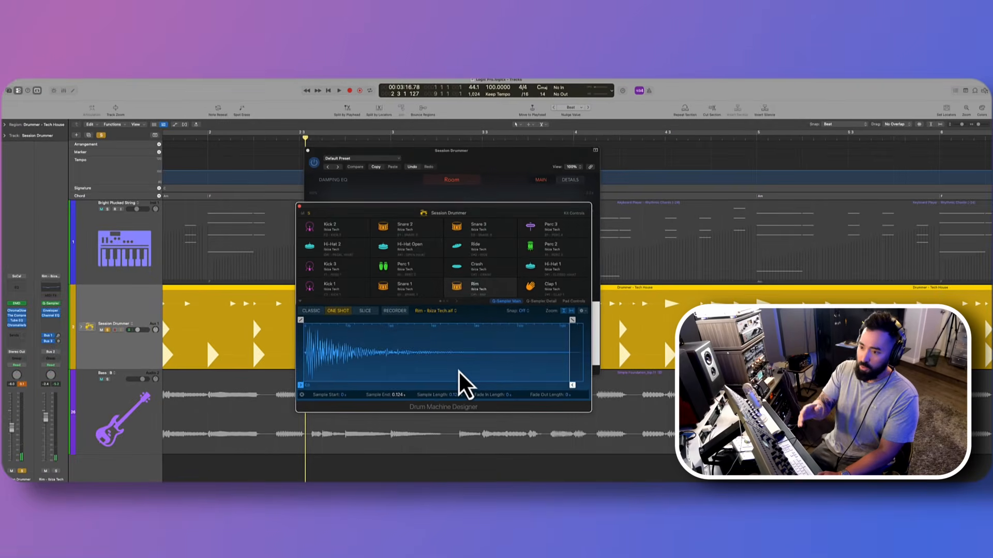
pyautogui.press('super+w')
pyautogui.press('super+w')
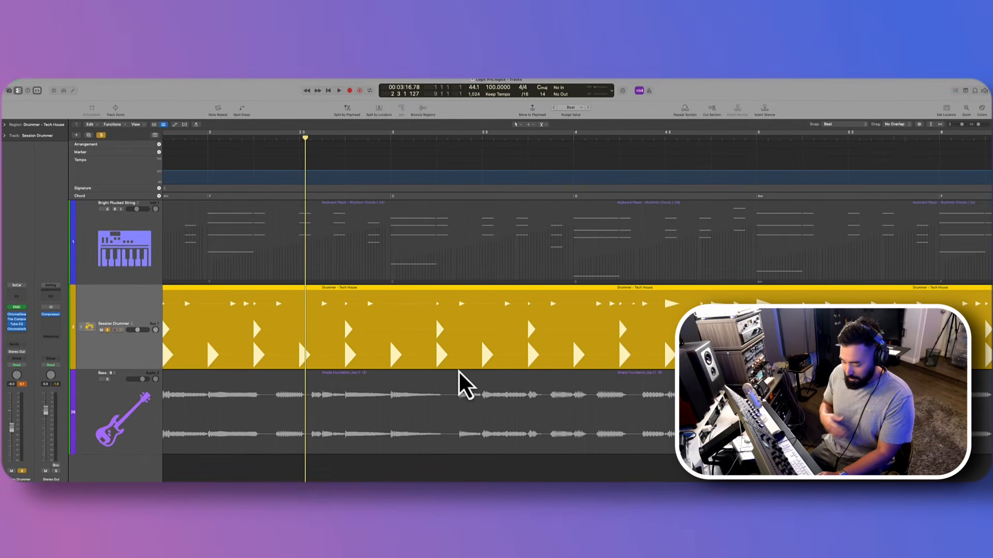
# - Show and hide the open ChromaVerb plug-in window several times, leaving it hidden
pyautogui.press('v')
pyautogui.press('v')
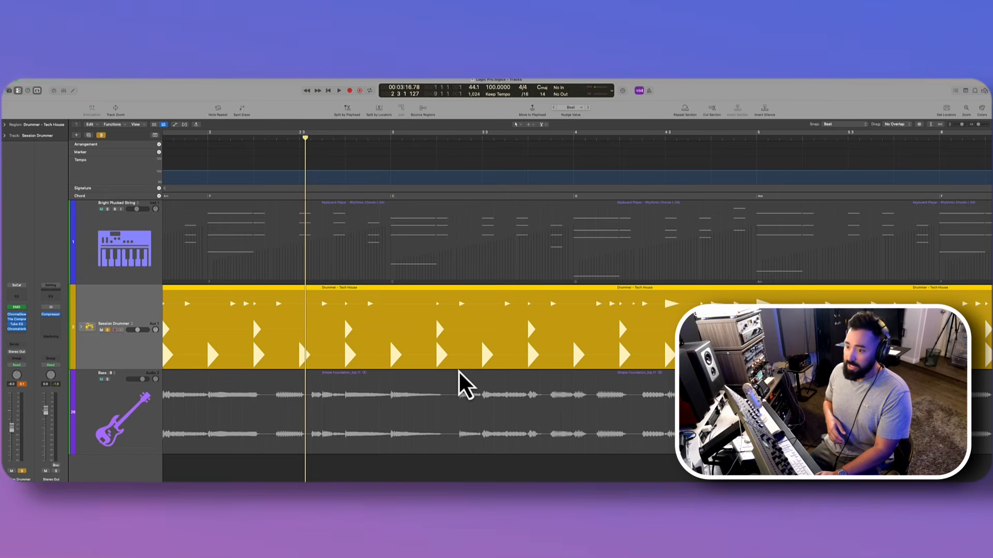
pyautogui.press('v')
pyautogui.press('v')
pyautogui.press('v')
pyautogui.press('v')
pyautogui.press('v')
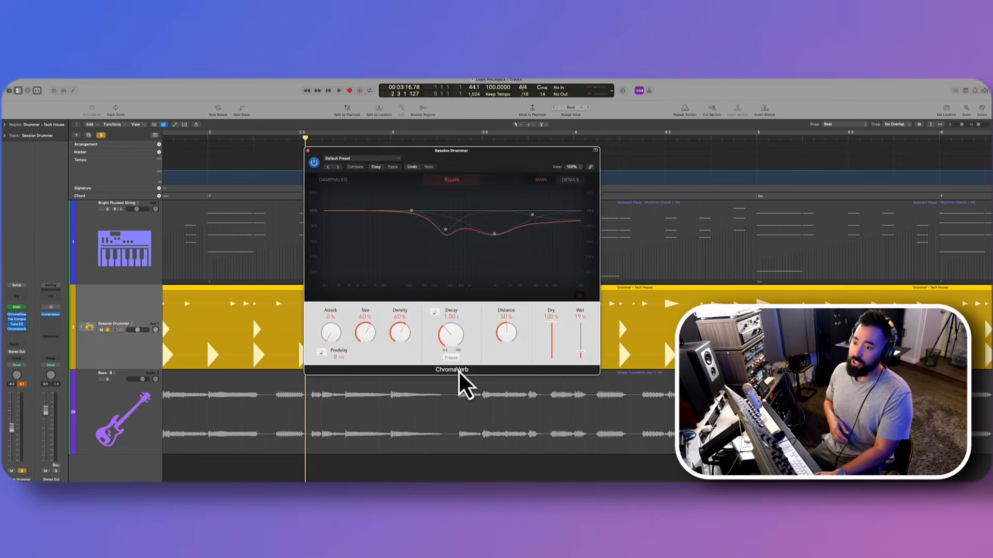
pyautogui.press('v')
# - Open the key command assignments to review the open/close plug-in window commands, and close the window
pyautogui.hotkey('alt', 'k')
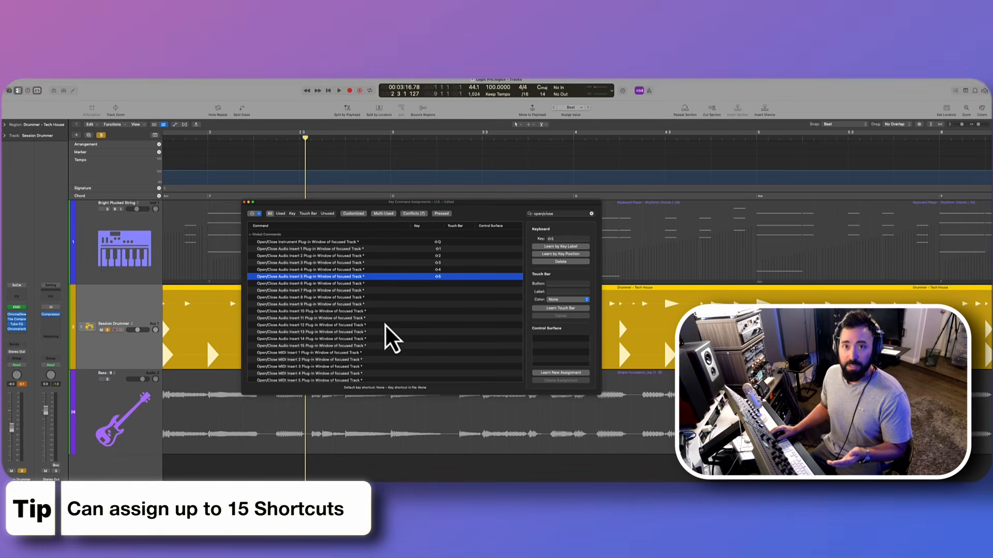
pyautogui.click(244, 202)
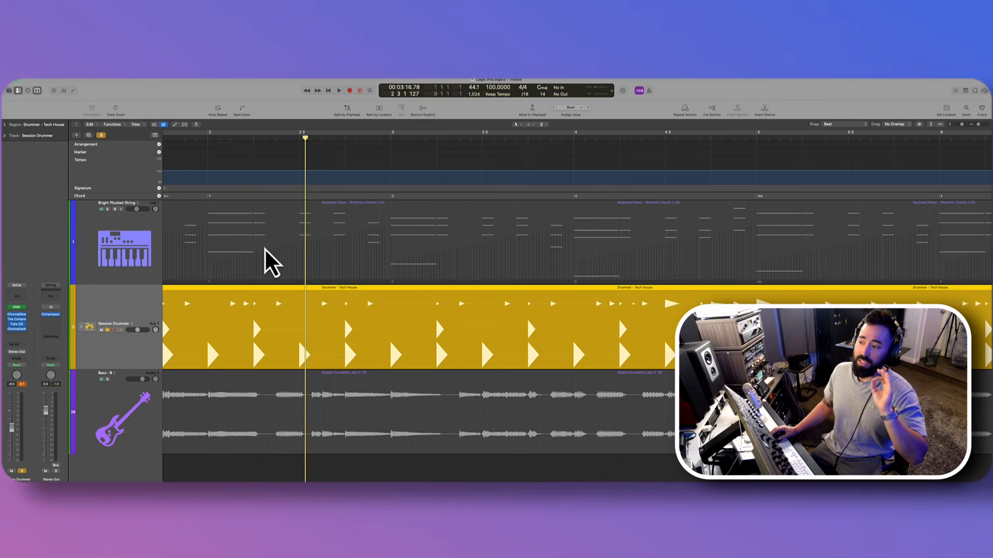
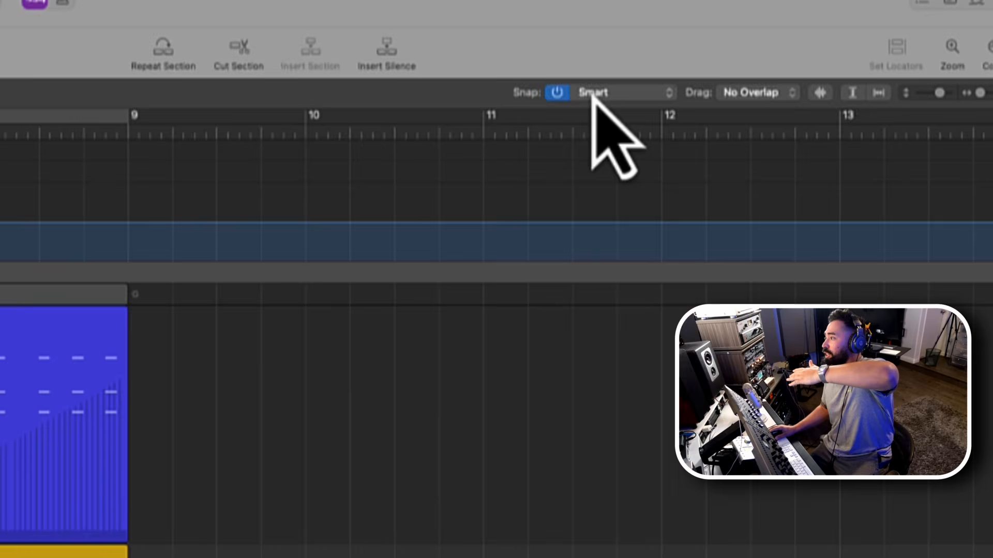
# - Set the snap mode to Ticks and the nudge value to Tick
pyautogui.click(839, 125)
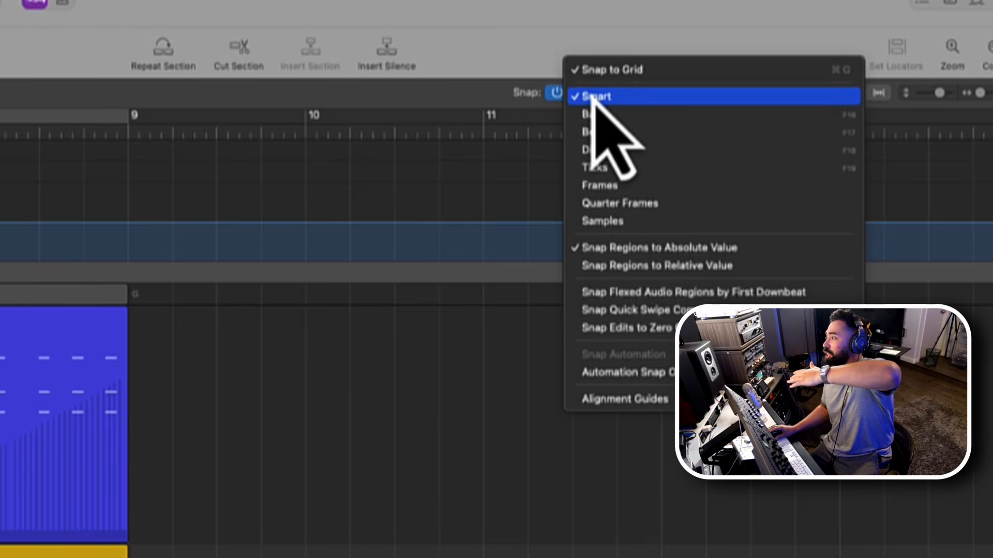
pyautogui.click(598, 116)
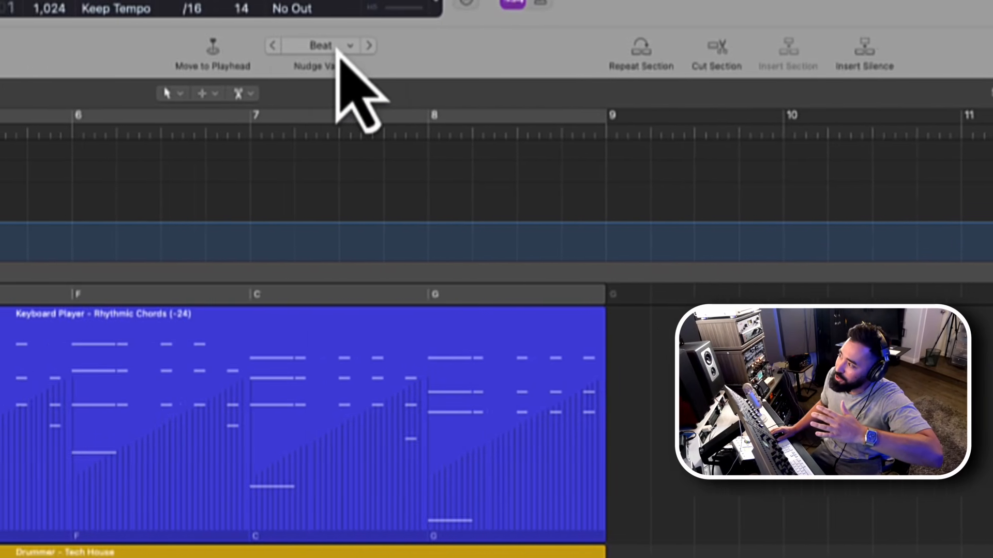
pyautogui.click(336, 46)
pyautogui.click(336, 69)
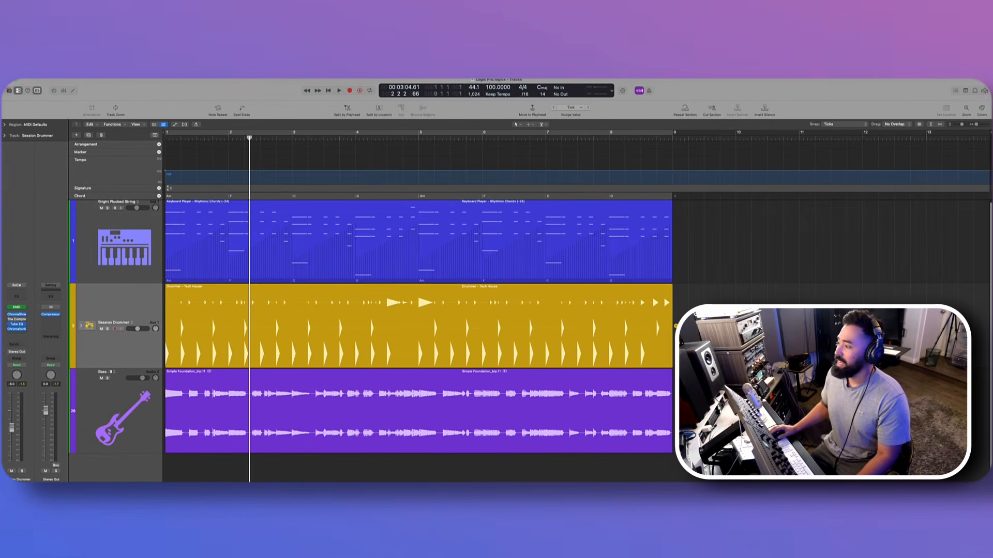
# - Set the snap mode to Beat and marquee-select the first beat of bar 3 on the Bass track
pyautogui.scroll(5, 683, 474)
pyautogui.hscroll(-3, 667, 471)
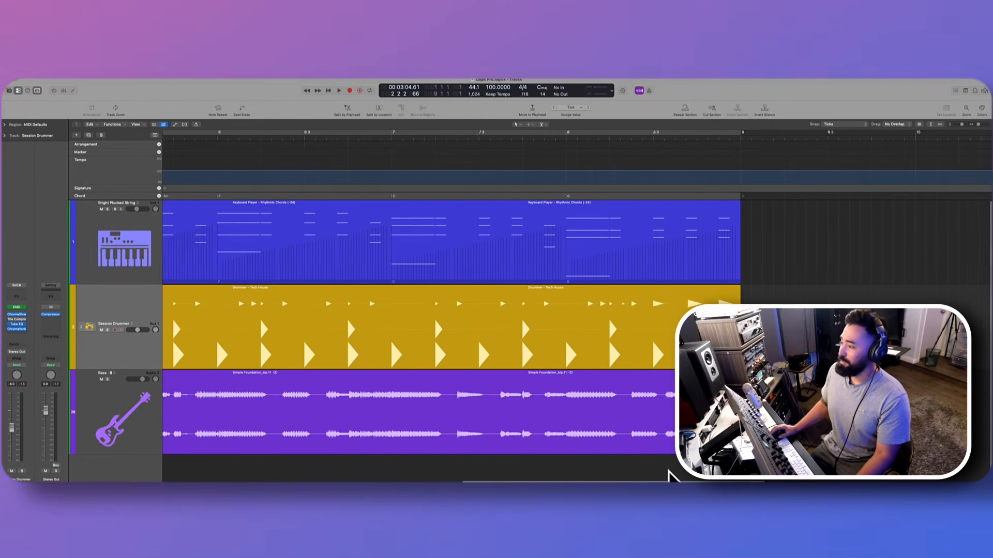
pyautogui.hscroll(-10, 669, 471)
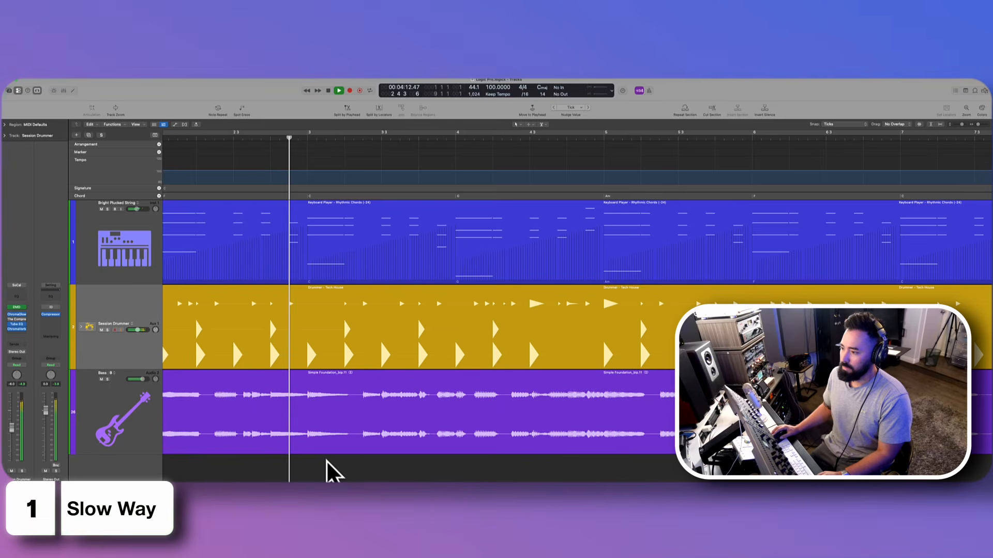
pyautogui.click(843, 125)
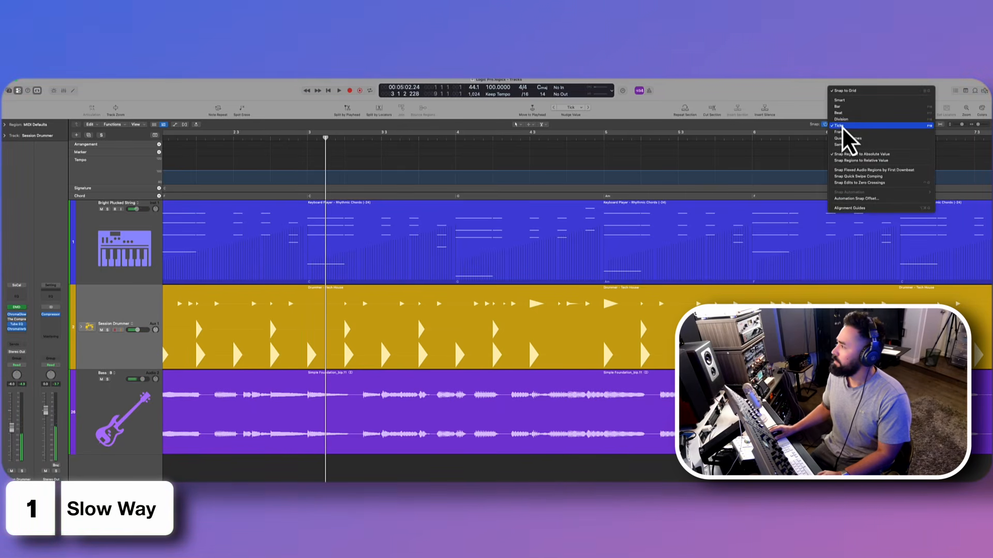
pyautogui.click(843, 113)
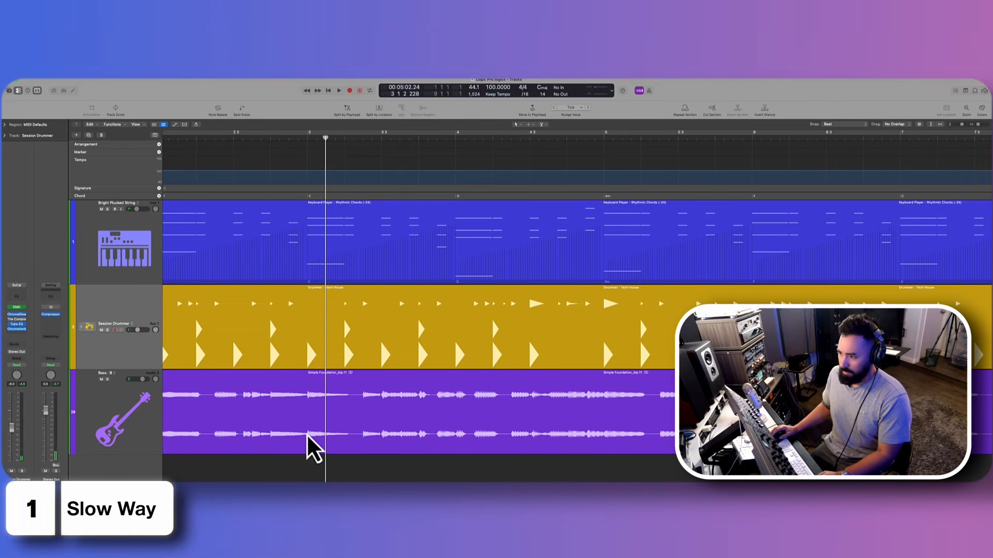
pyautogui.moveTo(307, 432); pyautogui.dragTo(343, 439)
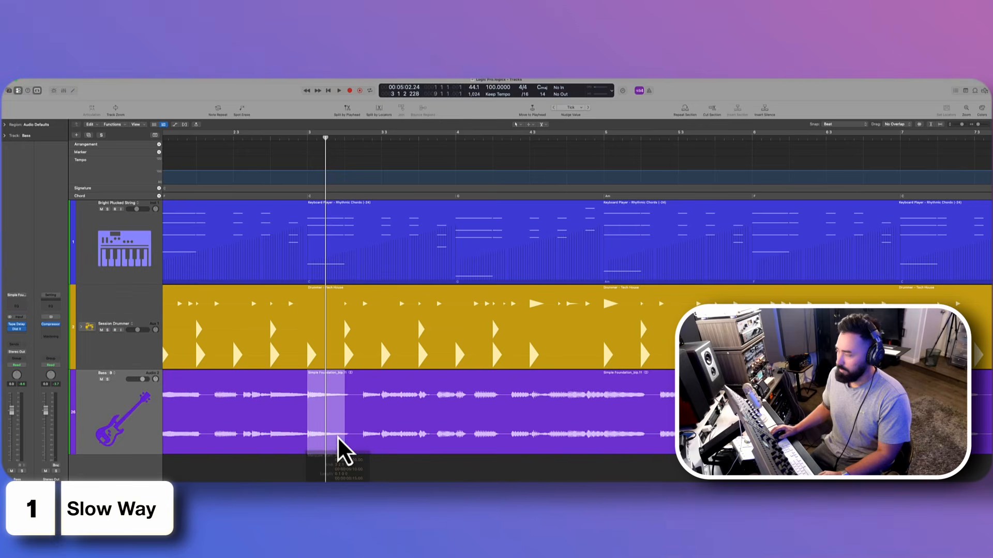
# - Set the snap mode to Division, marquee-select the bass from 3 1 1 1 to 3 2 2 1, and delete that section
pyautogui.click(842, 125)
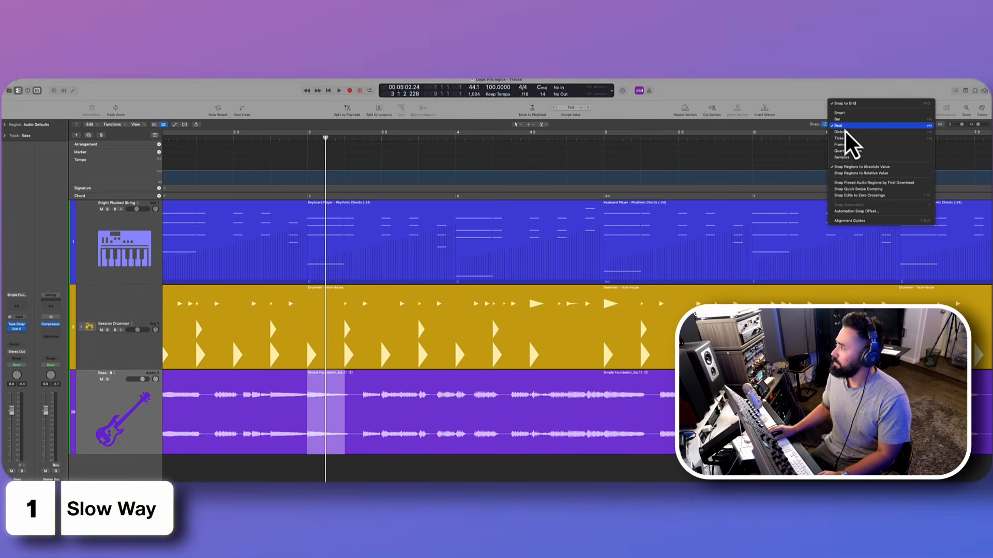
pyautogui.click(841, 132)
pyautogui.moveTo(307, 432); pyautogui.dragTo(343, 441)
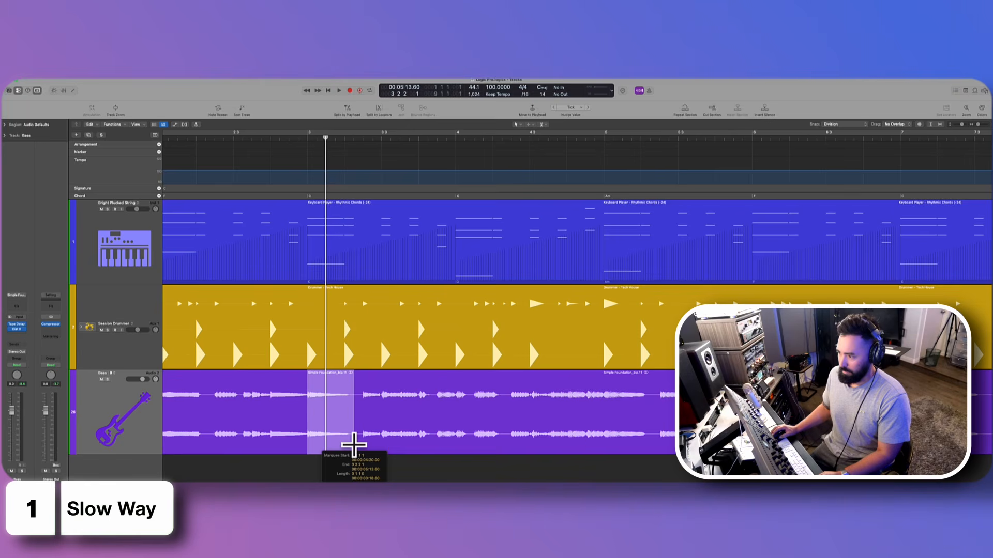
pyautogui.press('Delete')
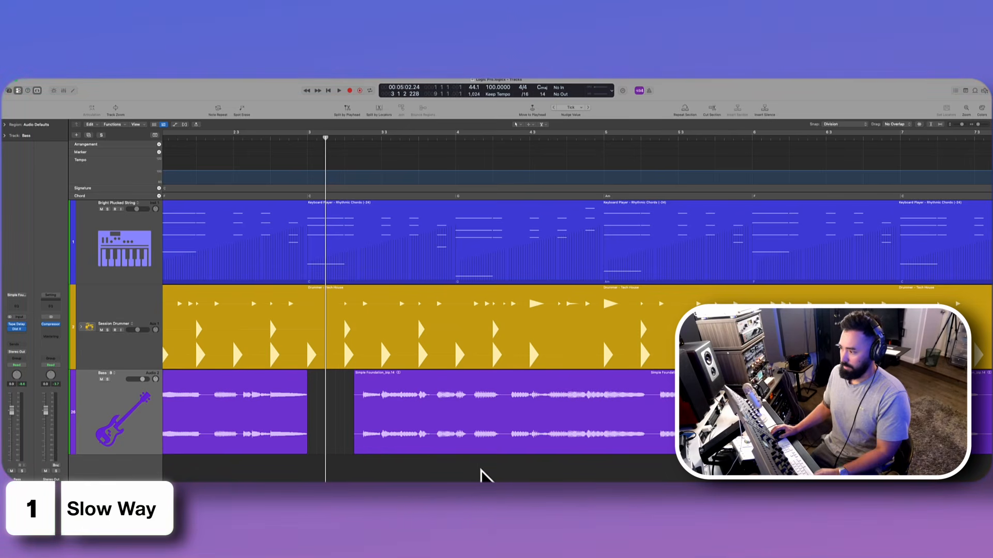
# - Play back the bass, then marquee-select its section from 5 1 1 1 to 5 2 3 1 and copy it to the start of bar 3
pyautogui.press('space')
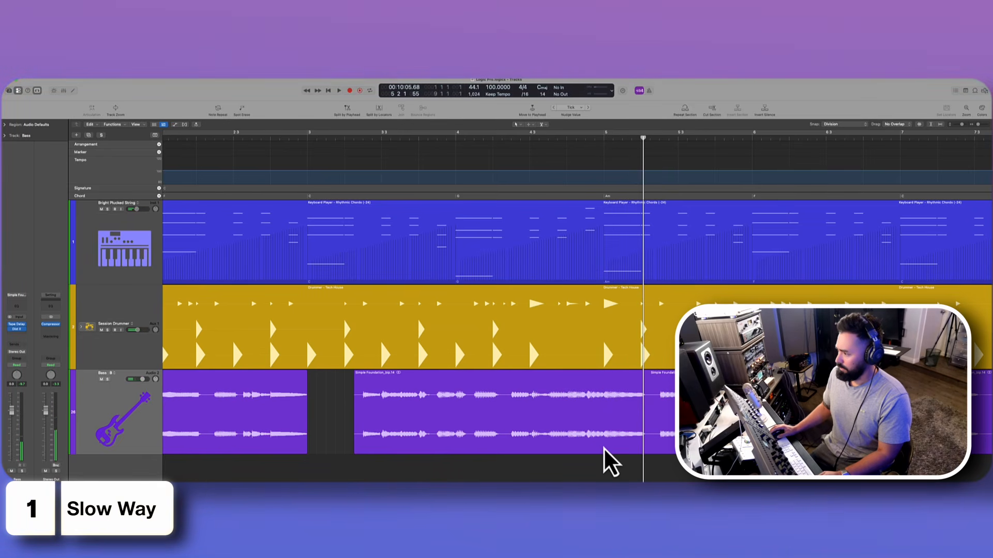
pyautogui.keyDown('super'); pyautogui.doubleClick(603, 448); pyautogui.keyUp('super')
pyautogui.keyDown('super'); pyautogui.click(657, 439); pyautogui.keyUp('super')
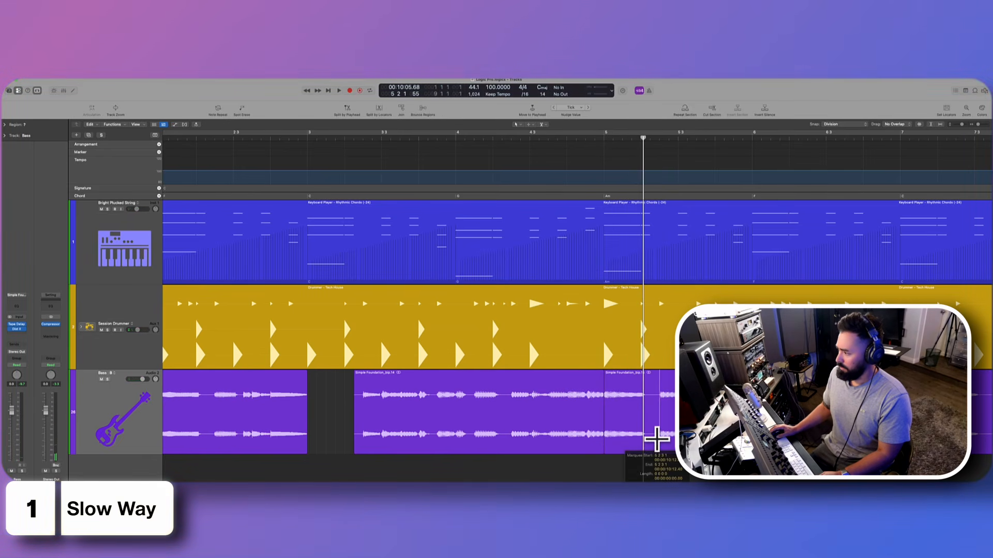
pyautogui.moveTo(645, 450); pyautogui.dragTo(349, 463)
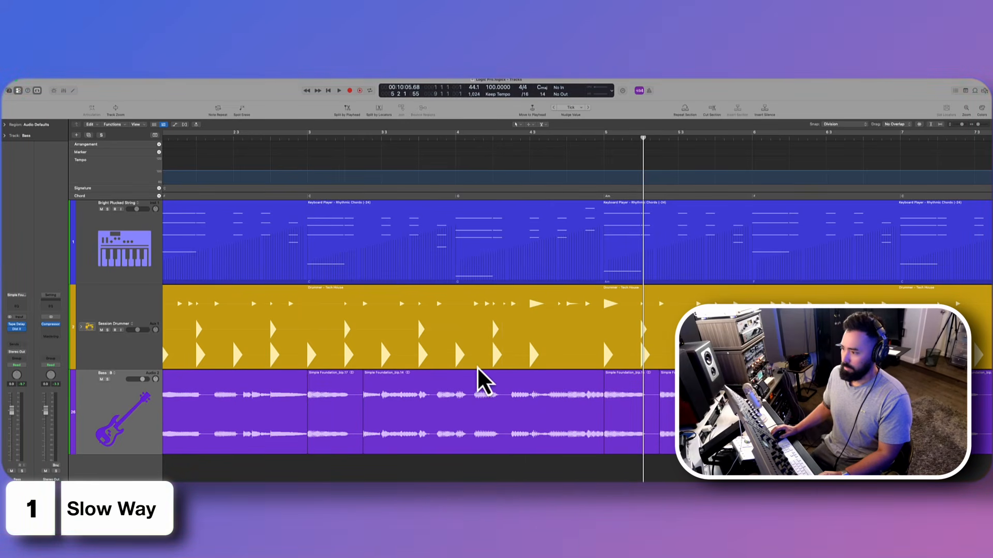
# - Set the snap mode to Ticks and trim the boundary after the copied bass section in bar 3 slightly earlier
pyautogui.click(847, 127)
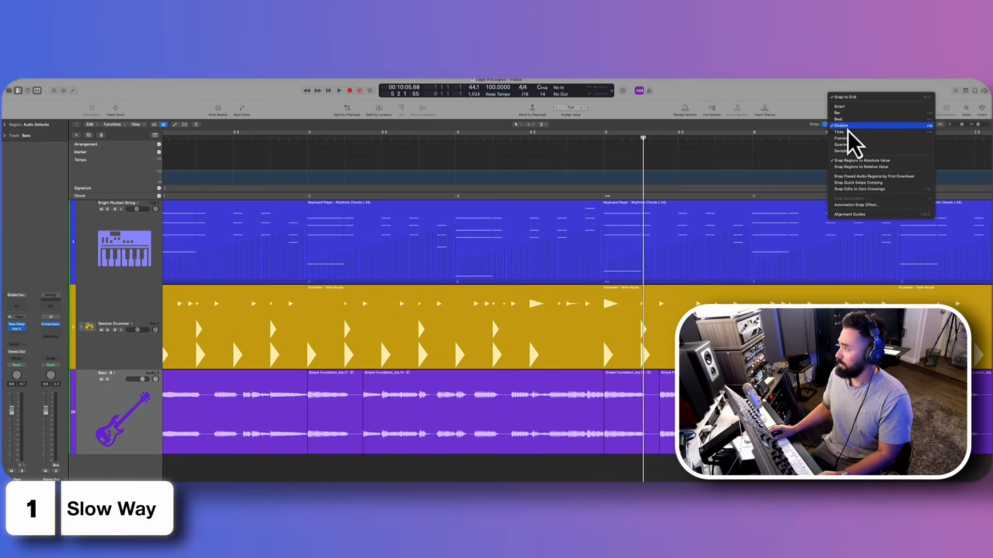
pyautogui.click(851, 136)
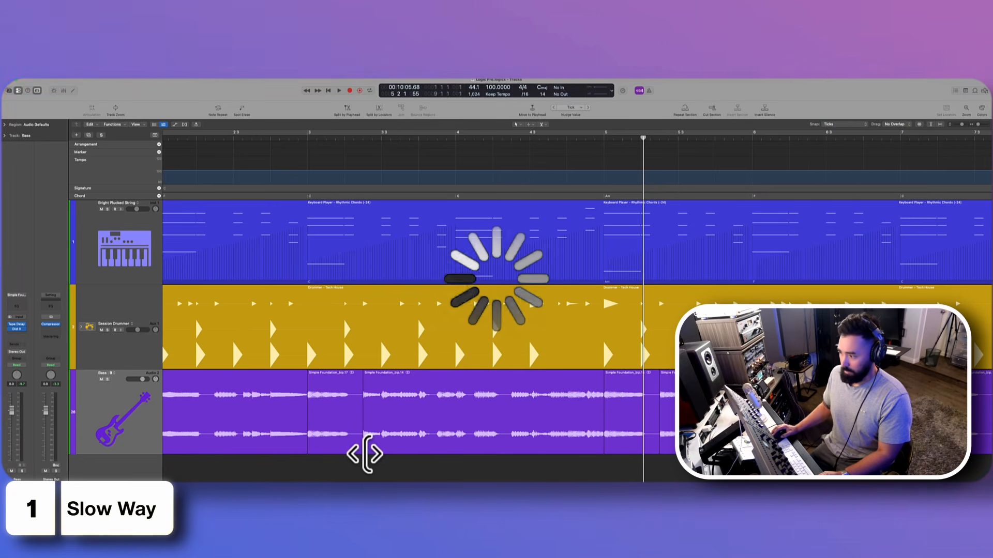
pyautogui.moveTo(363, 454); pyautogui.dragTo(357, 456)
# - Transpose the copied bass region in bar 3 by 3 semitones and play it back
pyautogui.click(335, 440)
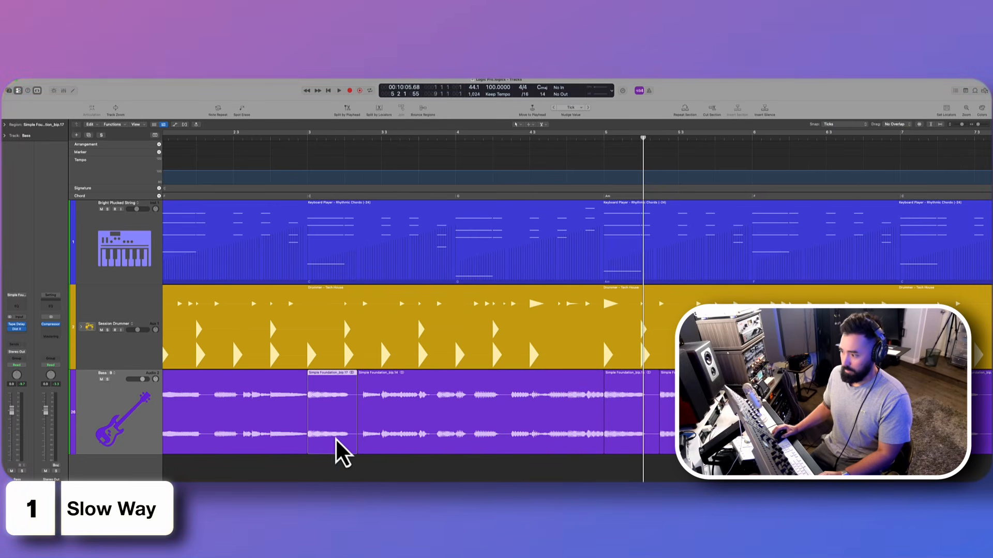
pyautogui.click(11, 126)
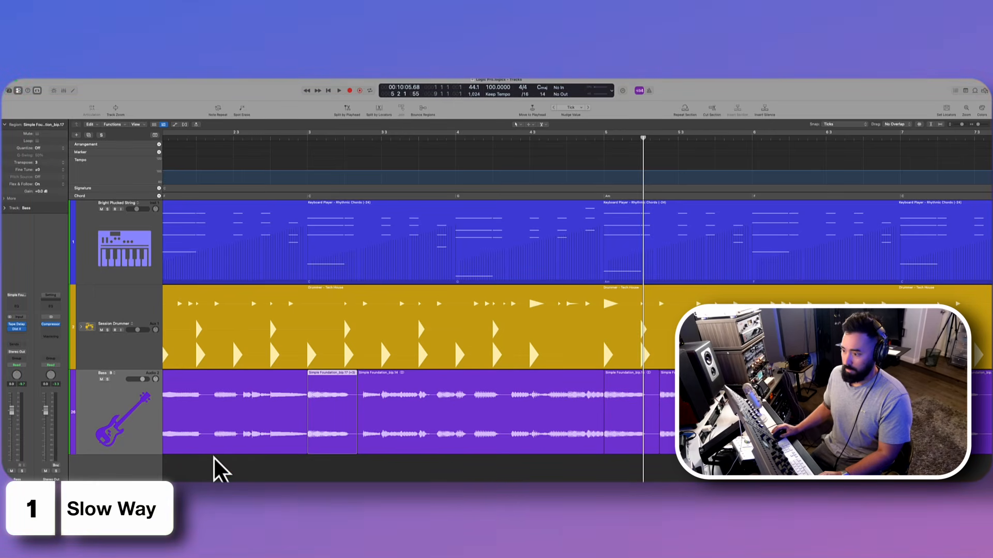
pyautogui.press('space')
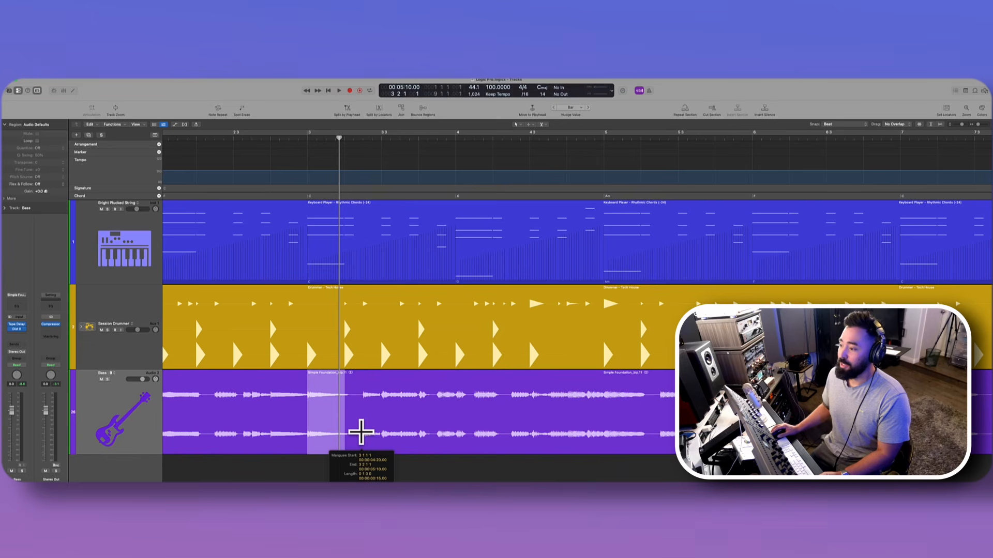
# - Replace the bass from 3 1 1 1 to 3 2 2 1 with a copy of the section starting at 5 1 1 1
pyautogui.moveTo(355, 428); pyautogui.dragTo(355, 437)
pyautogui.press('Delete')
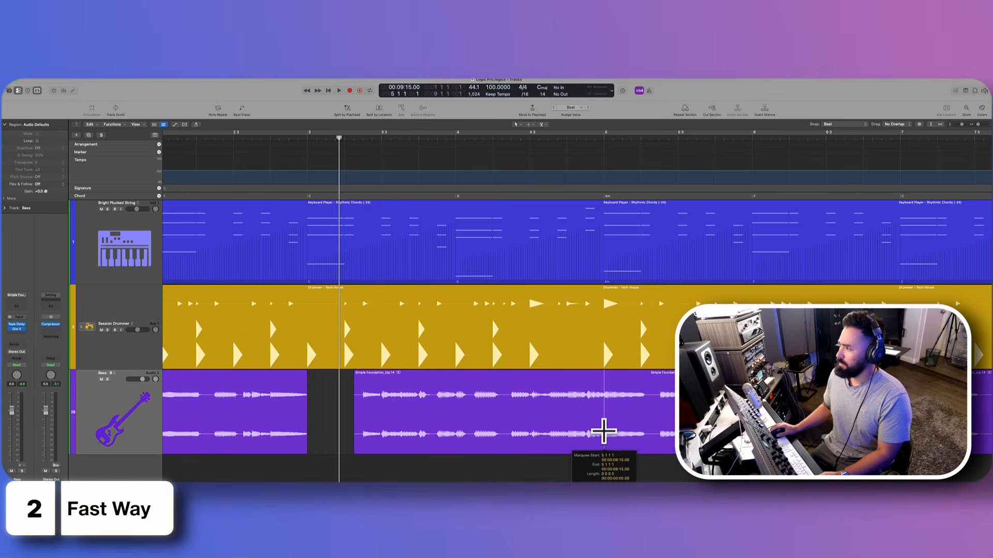
pyautogui.moveTo(604, 432); pyautogui.dragTo(334, 440)
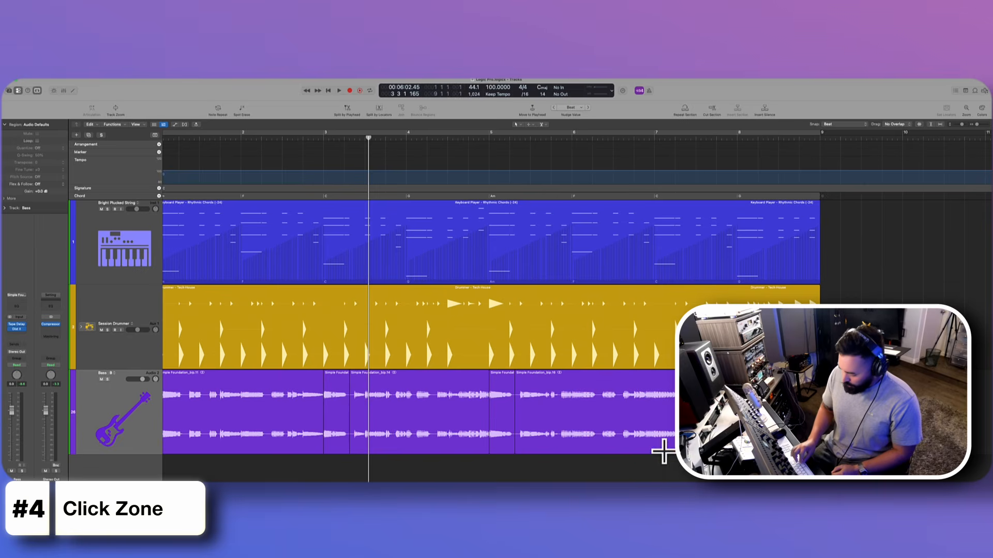
# - Review the Pointer tool's fade, marquee, and Quick Swipe click zone options in the General editing settings, and close the window
pyautogui.press('super+comma')
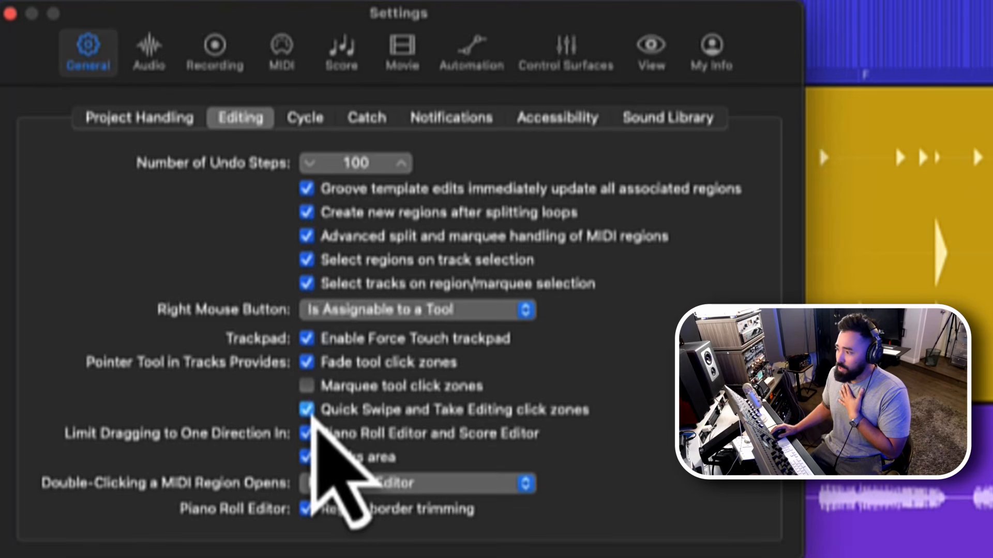
pyautogui.click(309, 412)
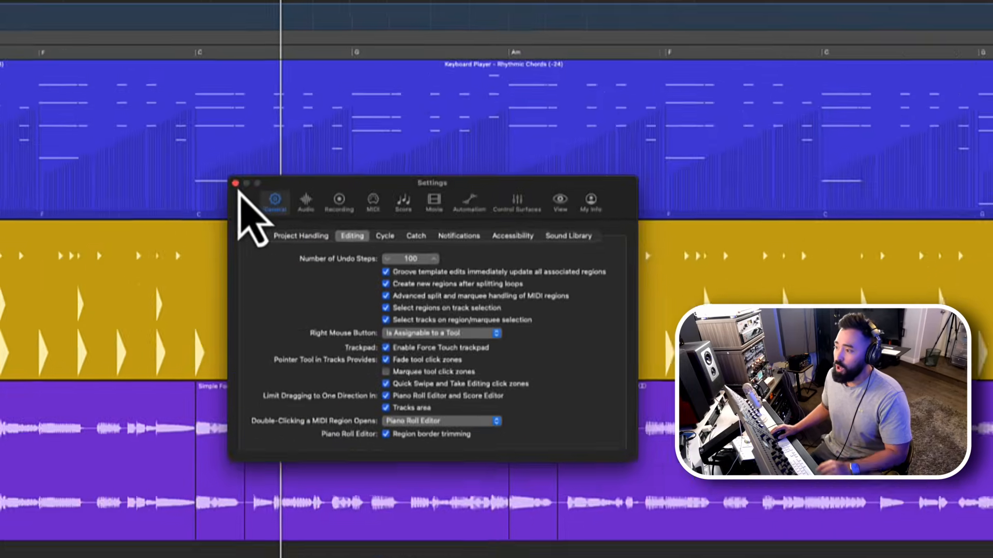
pyautogui.click(10, 13)
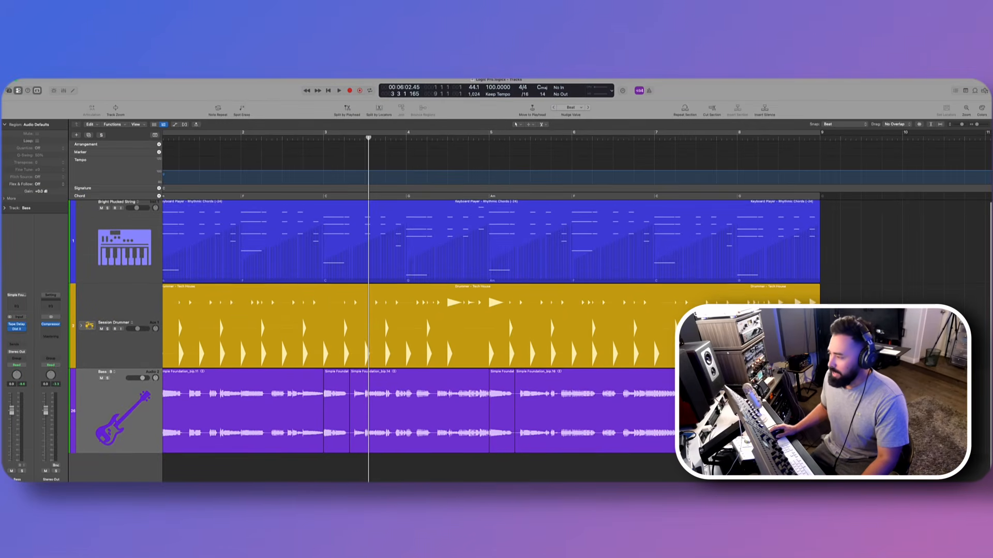
# - Choose the Fade Tool and add a straight fade-out at the end of the last bass region, ending at bar 9
pyautogui.scroll(5, 576, 327)
pyautogui.hscroll(3, 576, 327)
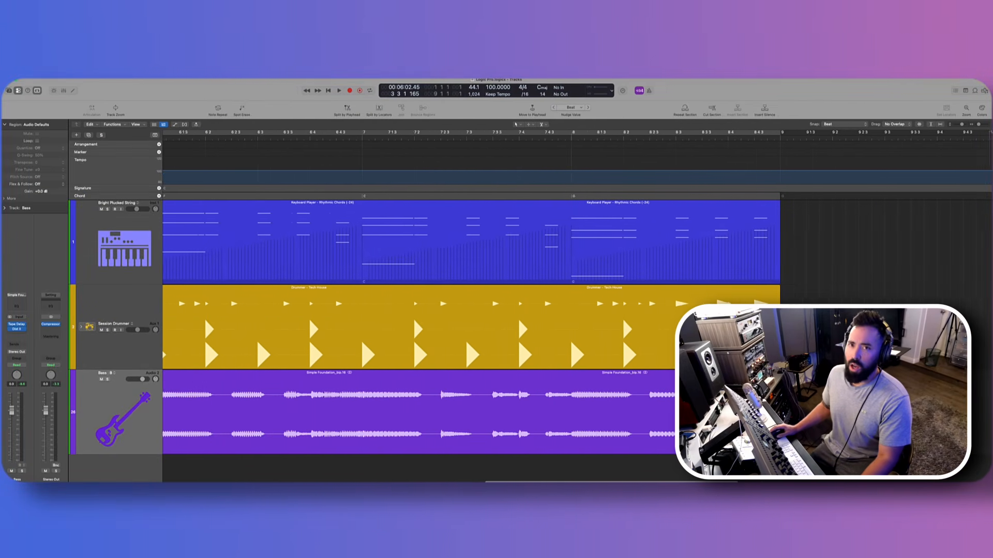
pyautogui.hscroll(5, 569, 445)
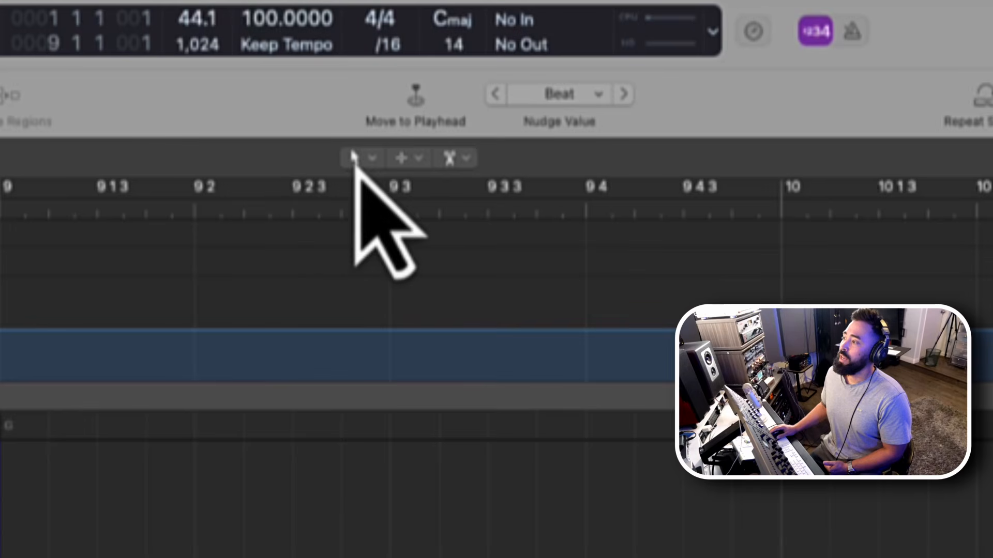
pyautogui.click(357, 161)
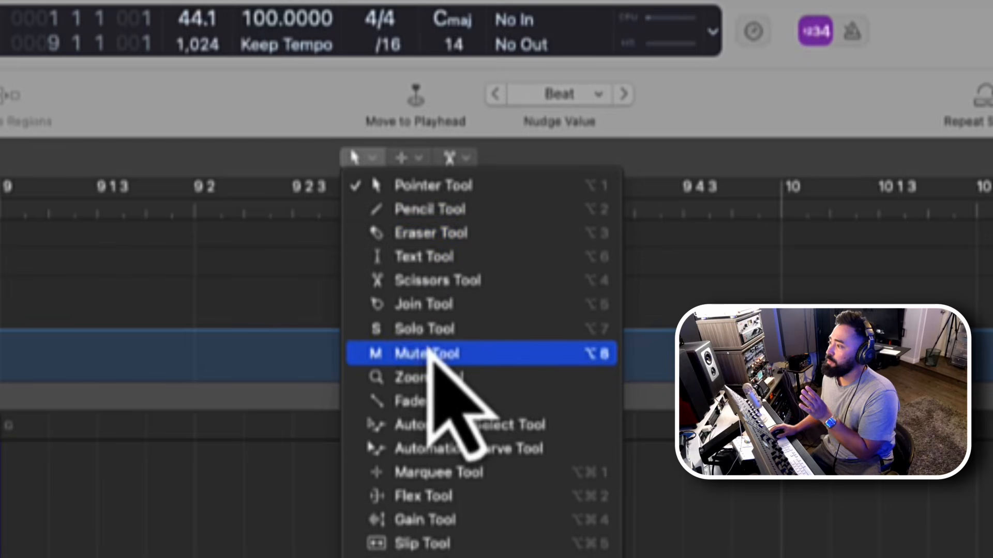
pyautogui.click(427, 403)
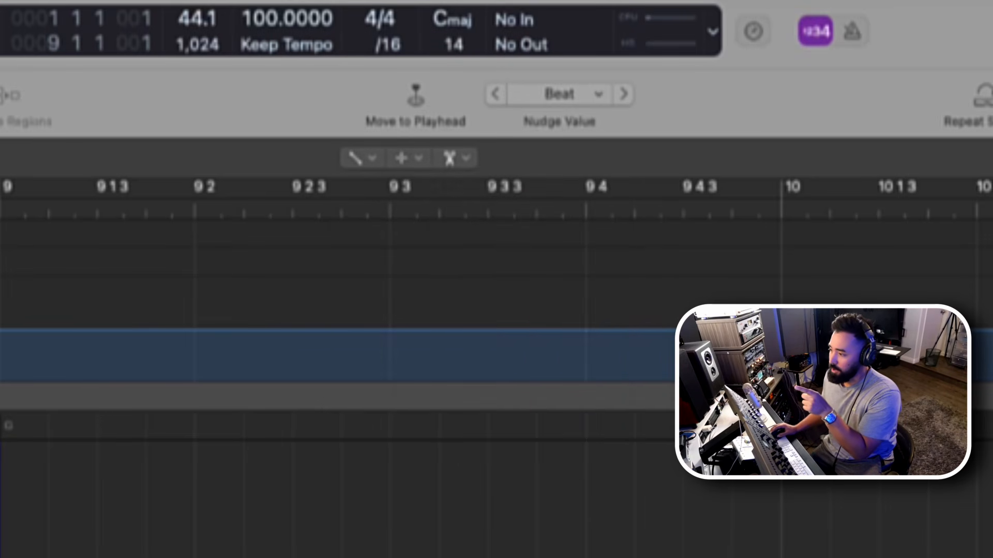
pyautogui.moveTo(383, 518); pyautogui.dragTo(366, 412)
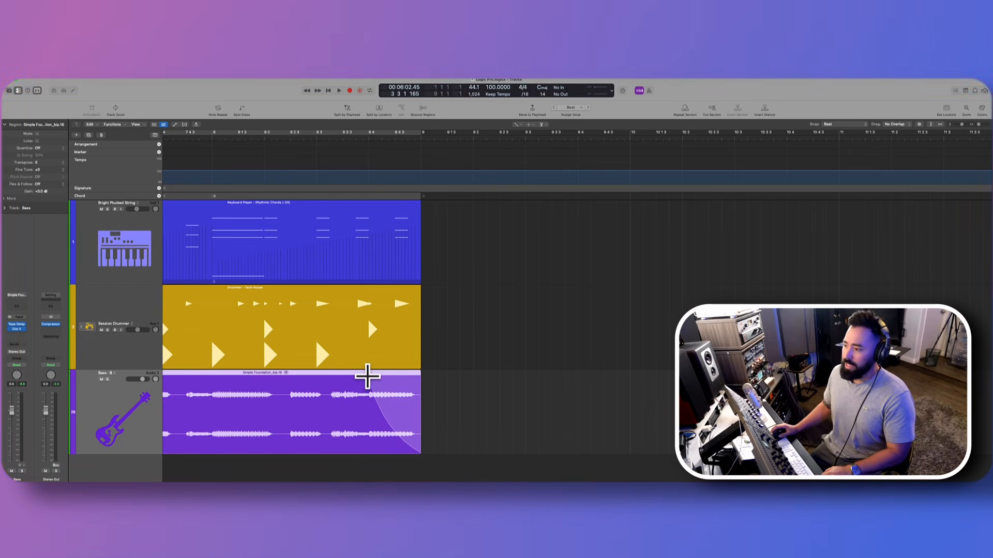
pyautogui.moveTo(367, 377); pyautogui.dragTo(372, 381)
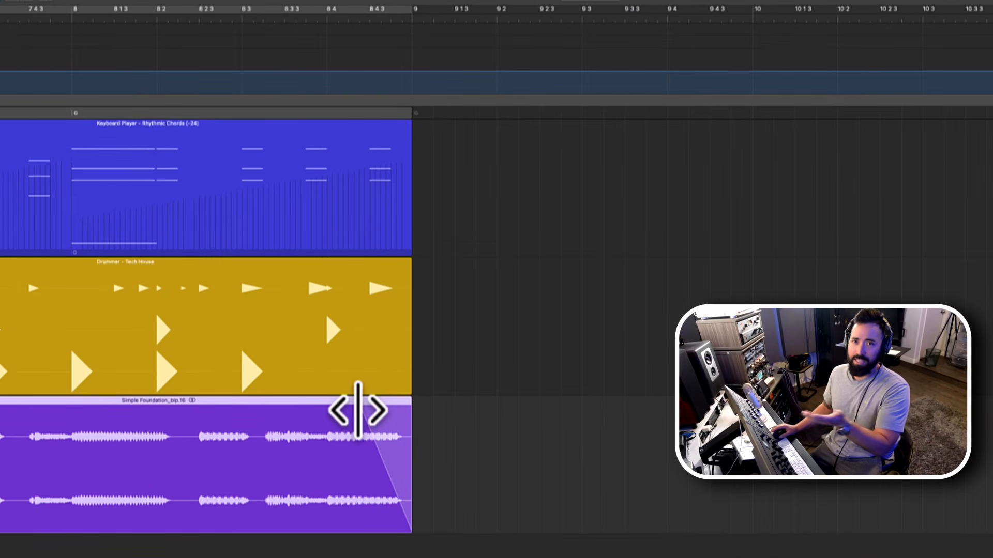
# - Add crossfades at both edges of the short bass region starting at bar 5, overlapping the regions before and after it
pyautogui.hscroll(-3, 331, 442)
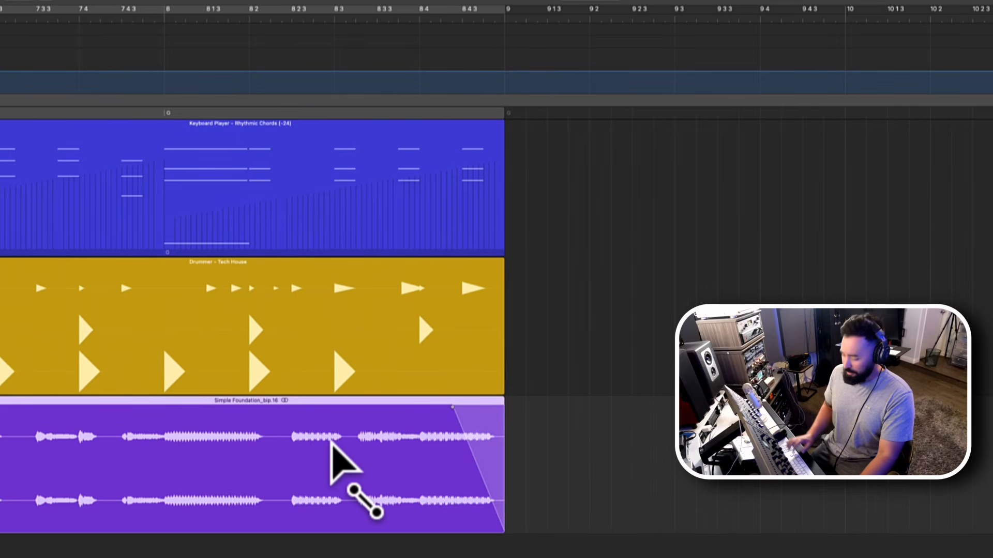
pyautogui.hscroll(-15, 334, 447)
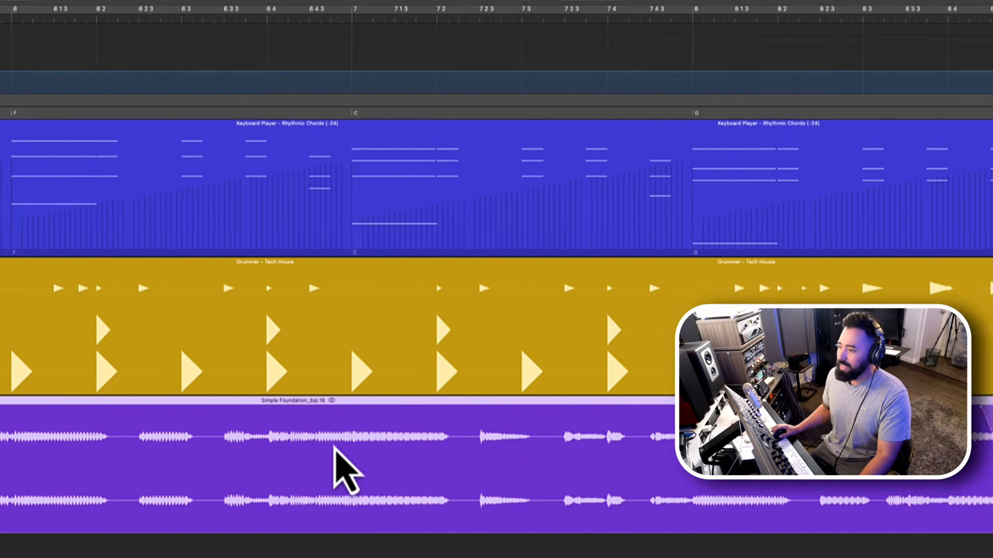
pyautogui.hscroll(-10, 337, 448)
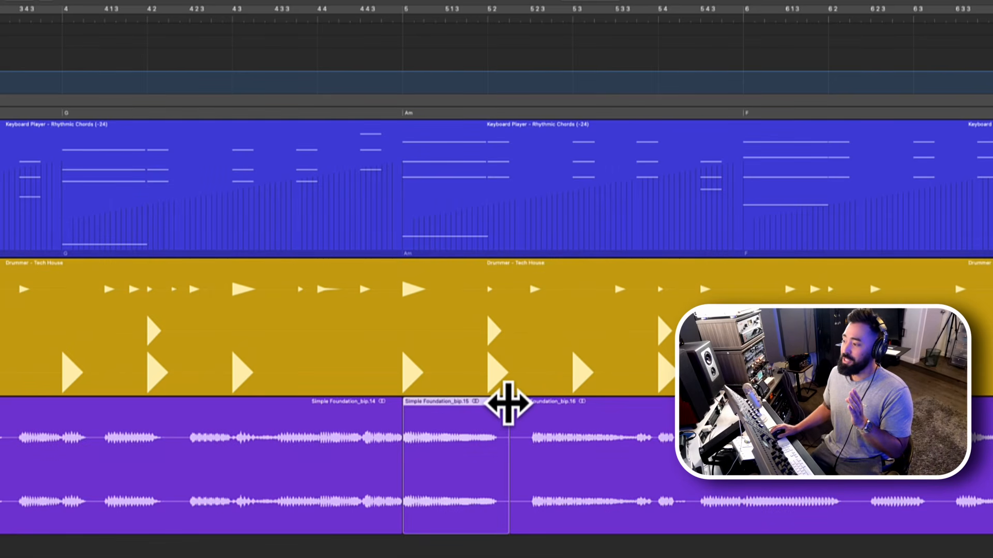
pyautogui.moveTo(508, 404)
pyautogui.mouseDown()
pyautogui.moveTo(526, 403)
pyautogui.moveTo(524, 412)
pyautogui.mouseUp()
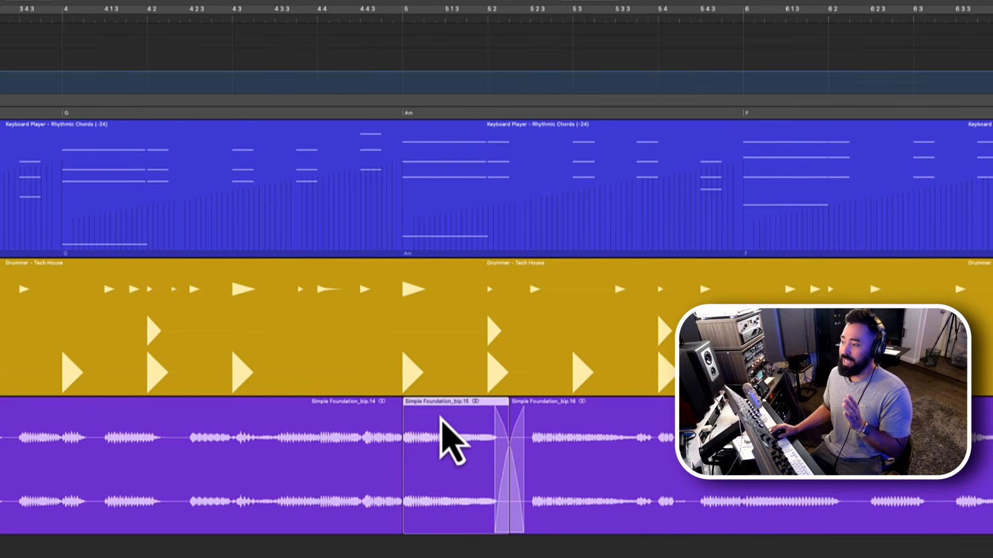
pyautogui.moveTo(403, 403); pyautogui.dragTo(386, 406)
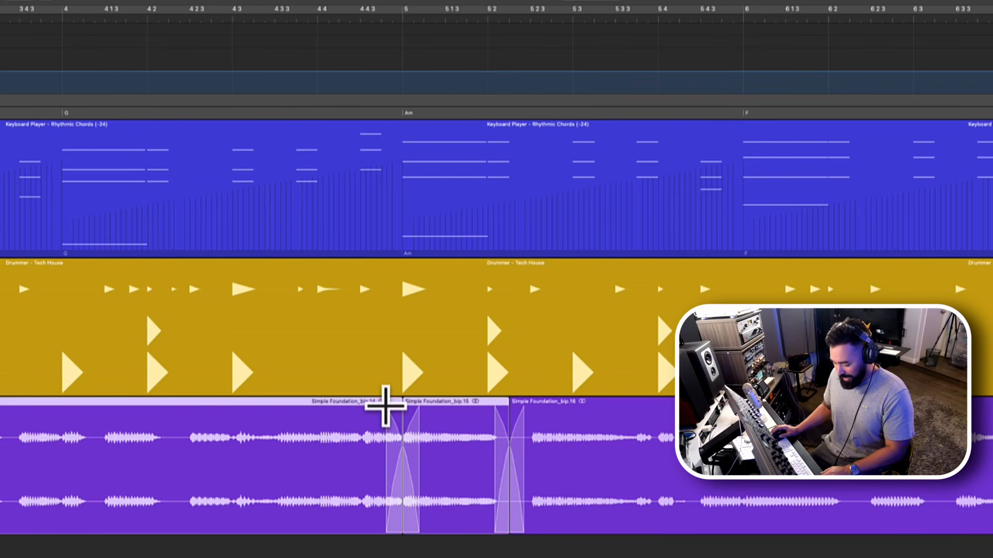
# - Undo the two crossfades on the short bass region at bar 5 and review the Fade tool click zone option in the editing settings
pyautogui.press('super+z')
pyautogui.press('super+z')
pyautogui.press('super+comma')
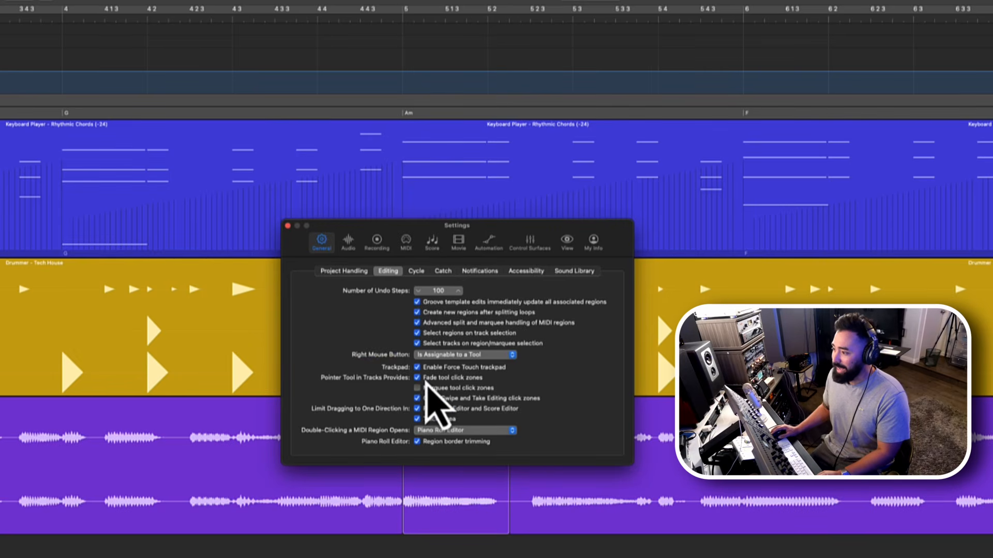
pyautogui.click(287, 226)
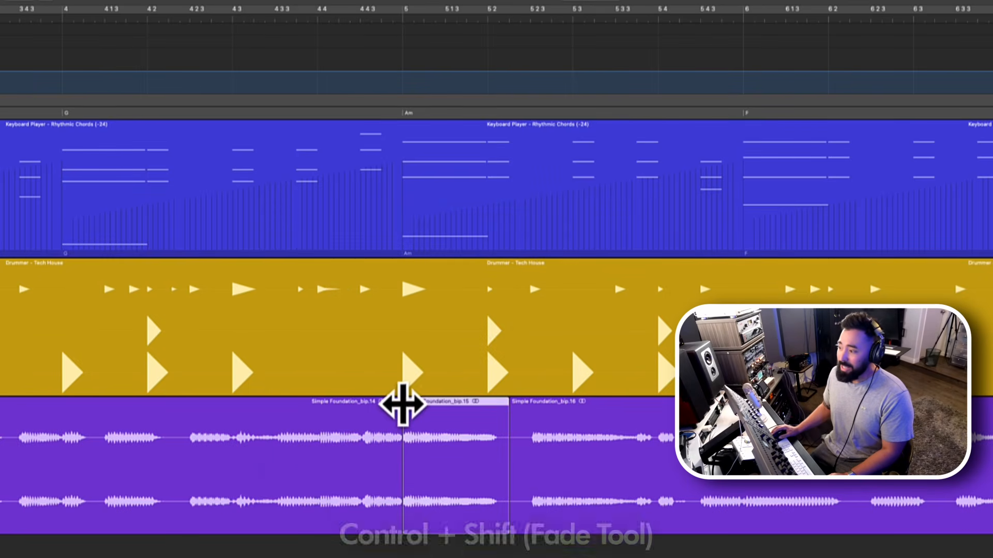
# - Use the Fade Tool to add narrow crossfades at both edges of the short bass region starting at bar 5
pyautogui.moveTo(402, 403); pyautogui.dragTo(396, 404)
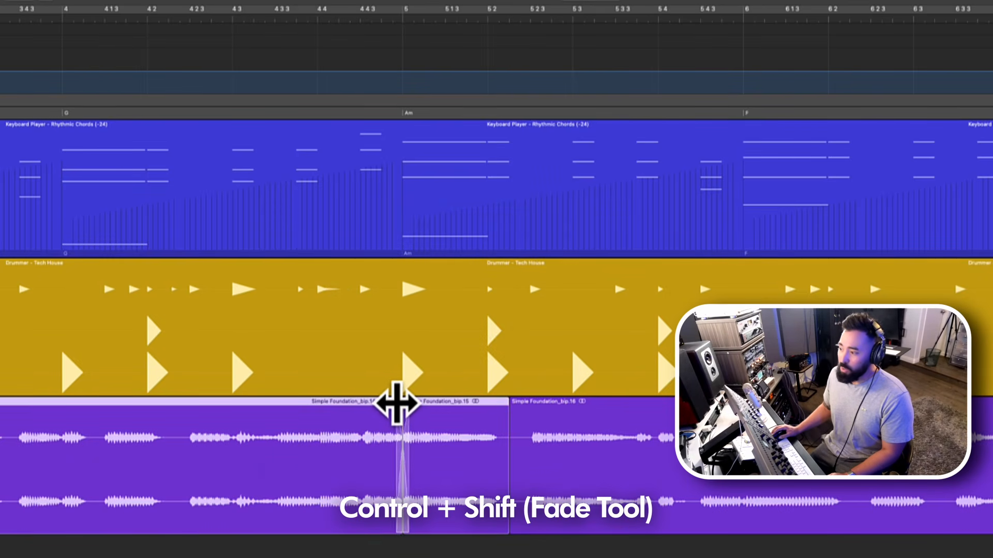
pyautogui.moveTo(510, 406); pyautogui.dragTo(496, 406)
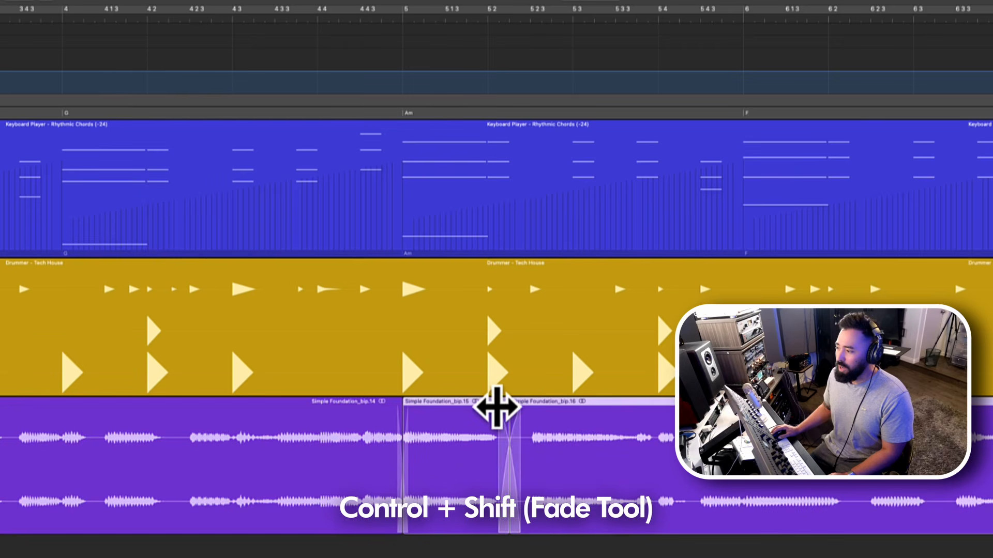
# - Remove the fade-out from the last bass region and draw a new one with the Fade Tool, ending at bar 9
pyautogui.hscroll(15, 627, 454)
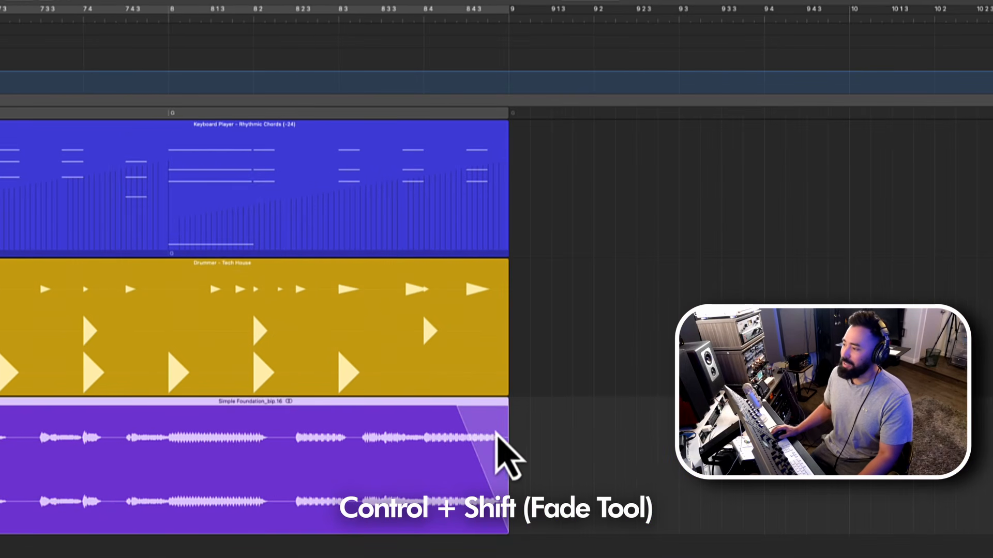
pyautogui.rightClick(489, 429)
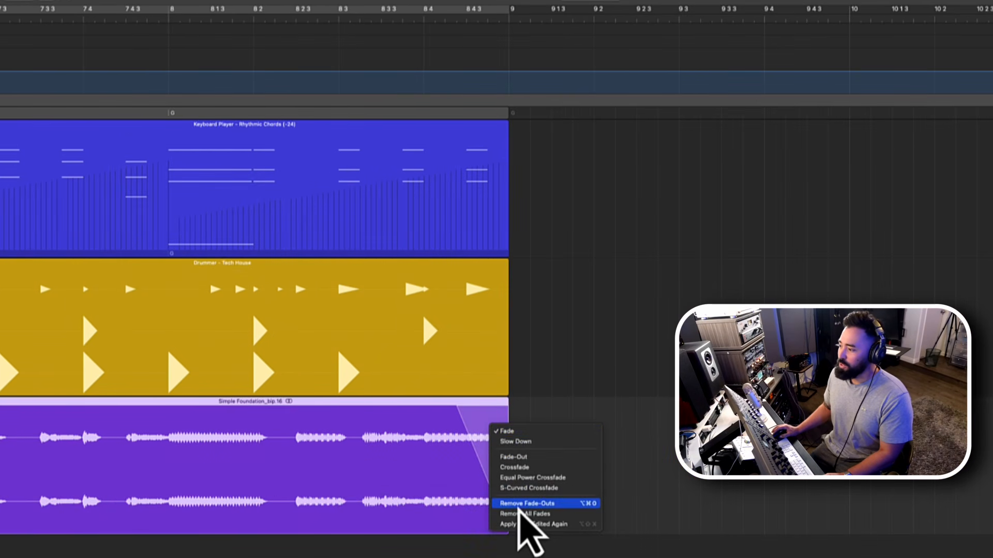
pyautogui.click(519, 505)
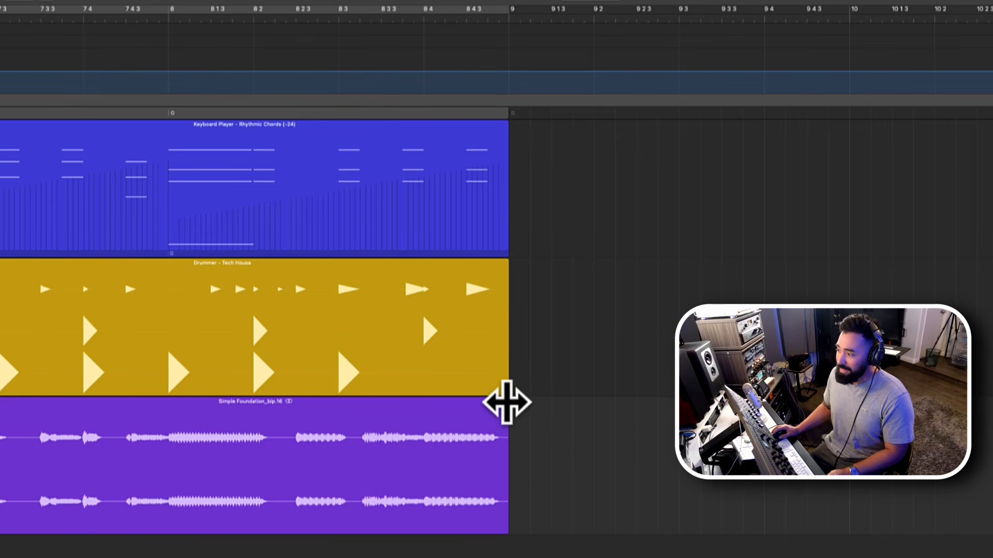
pyautogui.moveTo(506, 403); pyautogui.dragTo(450, 421)
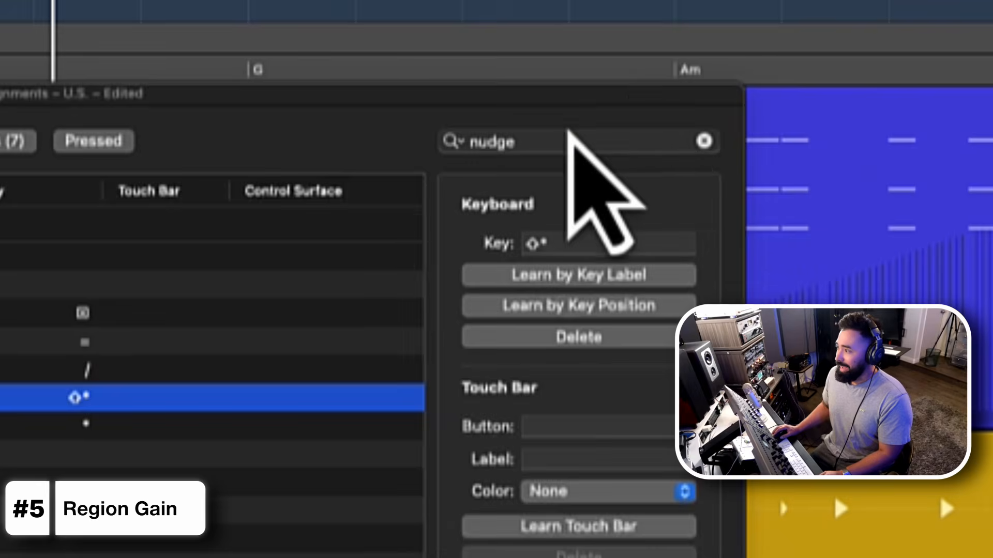
# - Search the key command assignments for "region gain", highlight Region Gain +1 dB and Region Gain -1 dB, and close the window
pyautogui.click(544, 138)
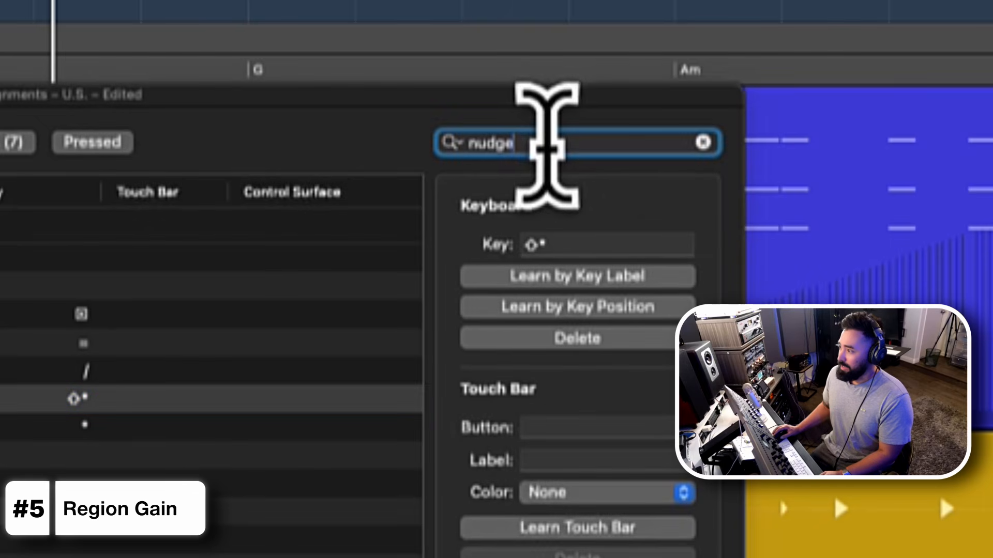
pyautogui.write('regio')
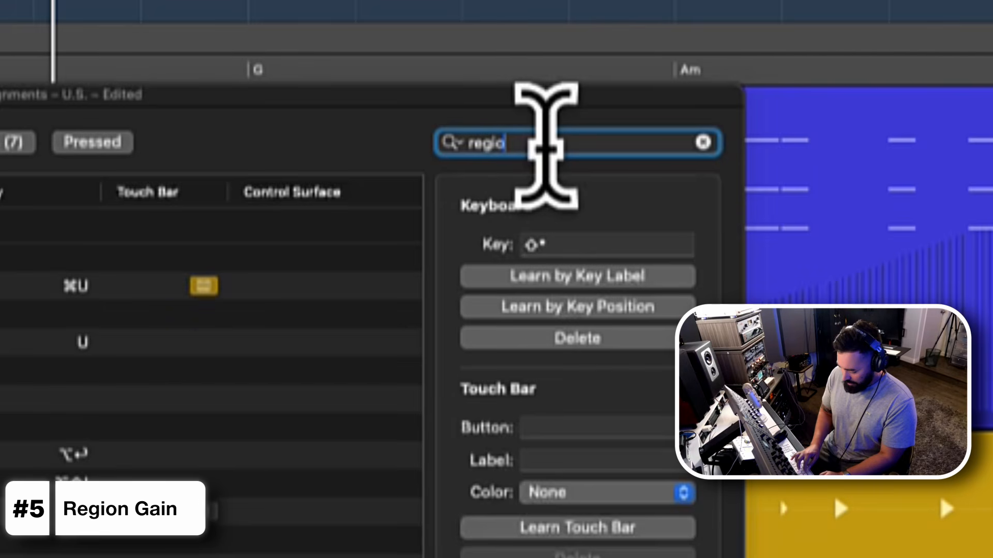
pyautogui.write('n gain')
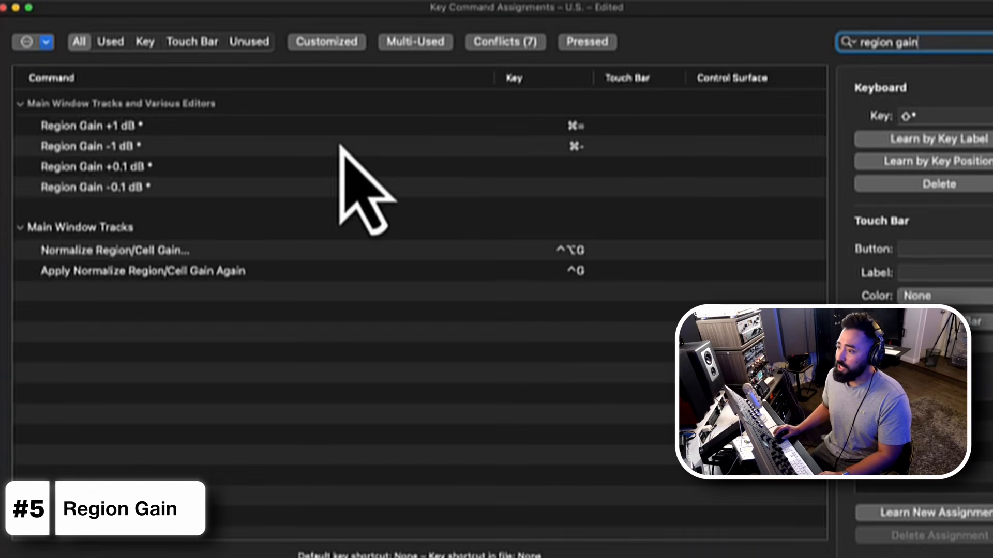
pyautogui.click(202, 135)
pyautogui.keyDown('shift'); pyautogui.click(184, 151); pyautogui.keyUp('shift')
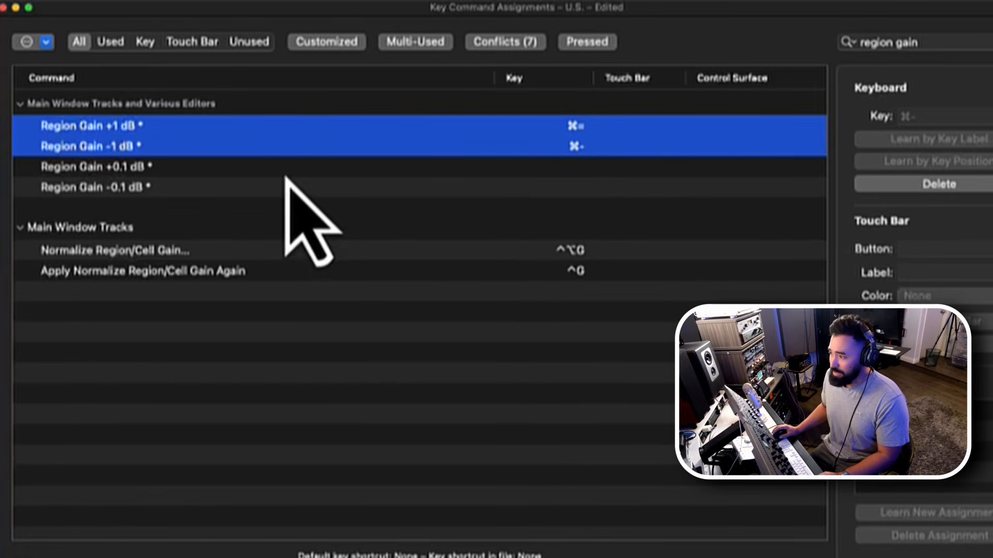
pyautogui.click(4, 7)
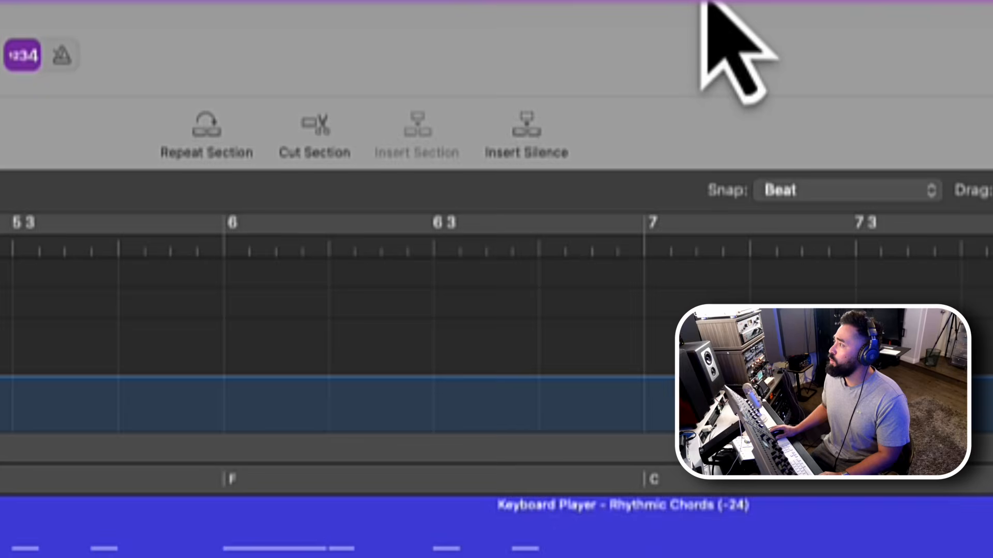
# - View the GainControl utility's menu options, close them, and return to the opening bars of the arrangement
pyautogui.click(813, 76)
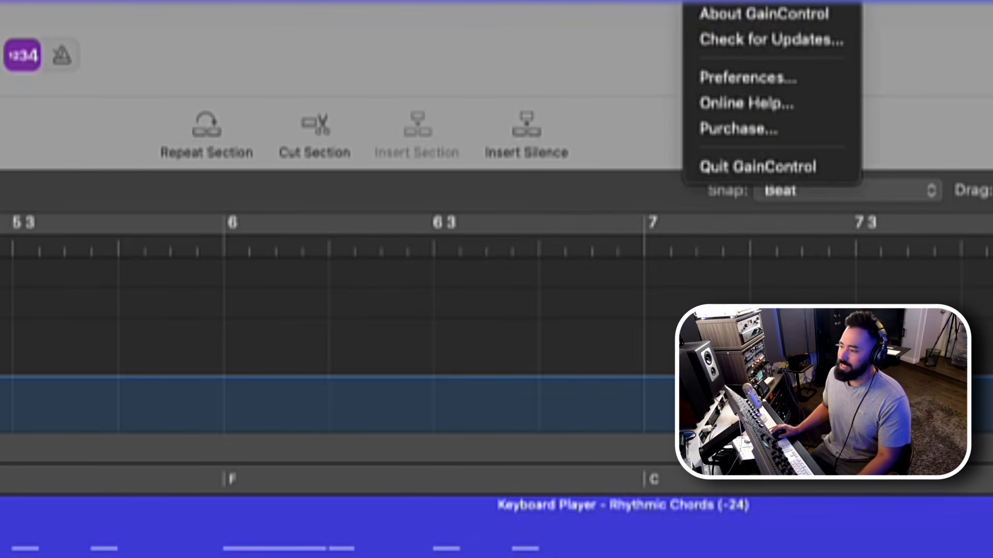
pyautogui.click(466, 468)
pyautogui.scroll(-5, 467, 467)
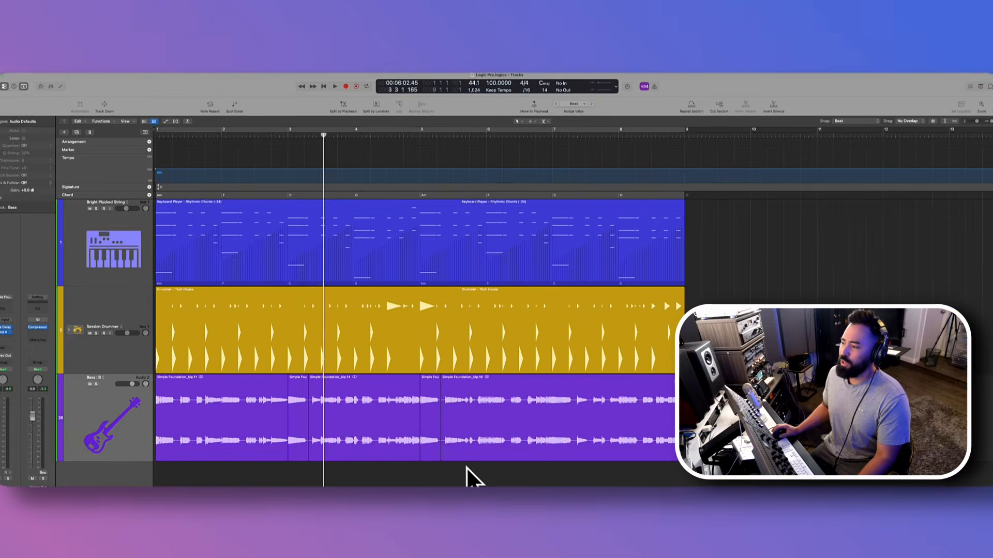
pyautogui.scroll(5, 463, 467)
pyautogui.hscroll(-7, 407, 465)
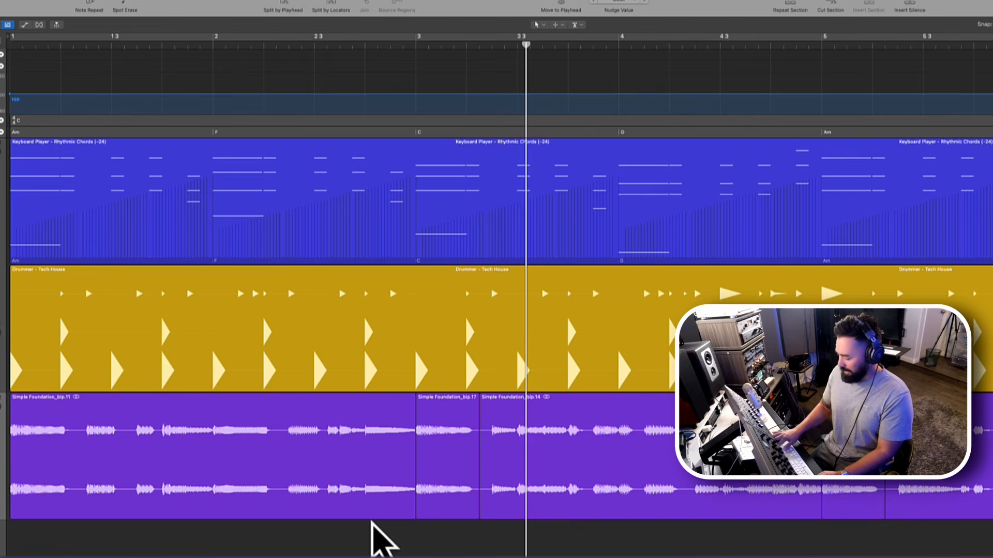
# - Split off the bass section from just after 2 3 to bar 3 and set its region gain to -1.0 dB
pyautogui.click(387, 504)
pyautogui.hotkey('shift', 'space')
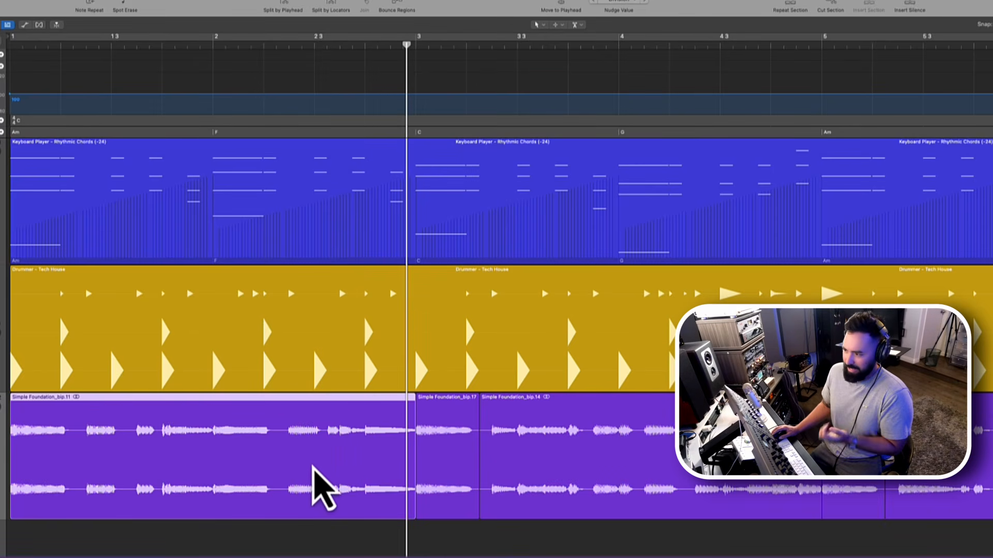
pyautogui.doubleClick(324, 460)
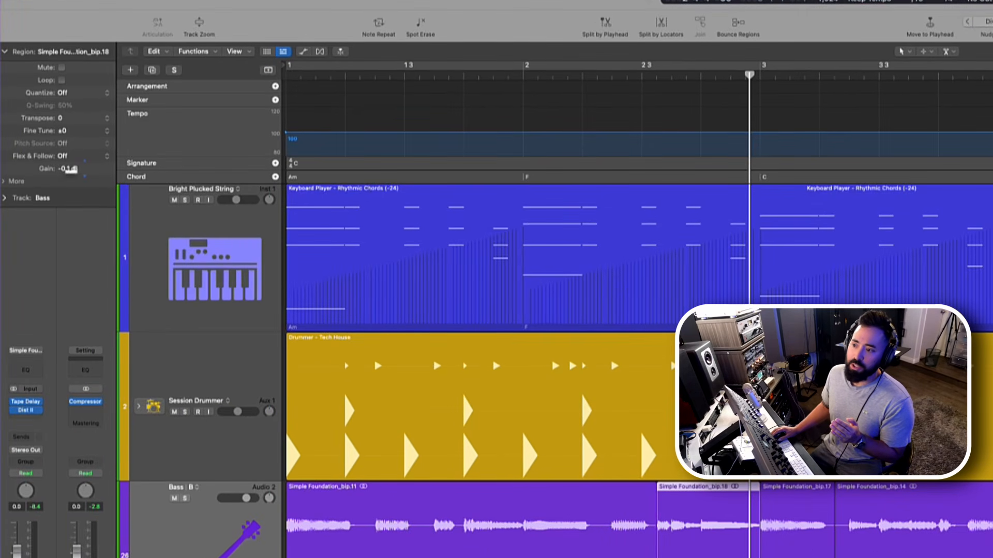
pyautogui.moveTo(69, 176); pyautogui.dragTo(68, 183)
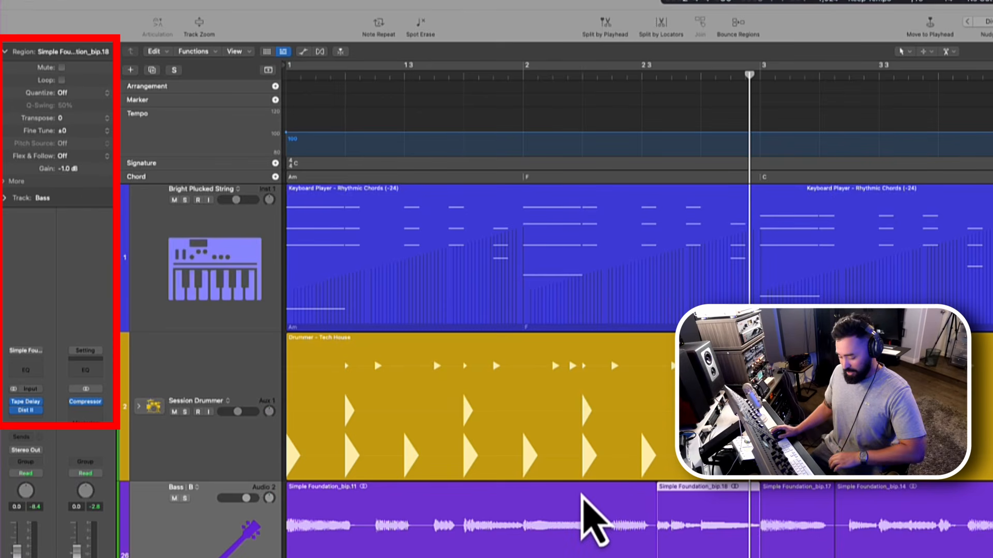
# - Open a floating region inspector for the split-off bass region before bar 3, set its gain to -2.0 dB, and close the inspector
pyautogui.press('Return')
pyautogui.press('space')
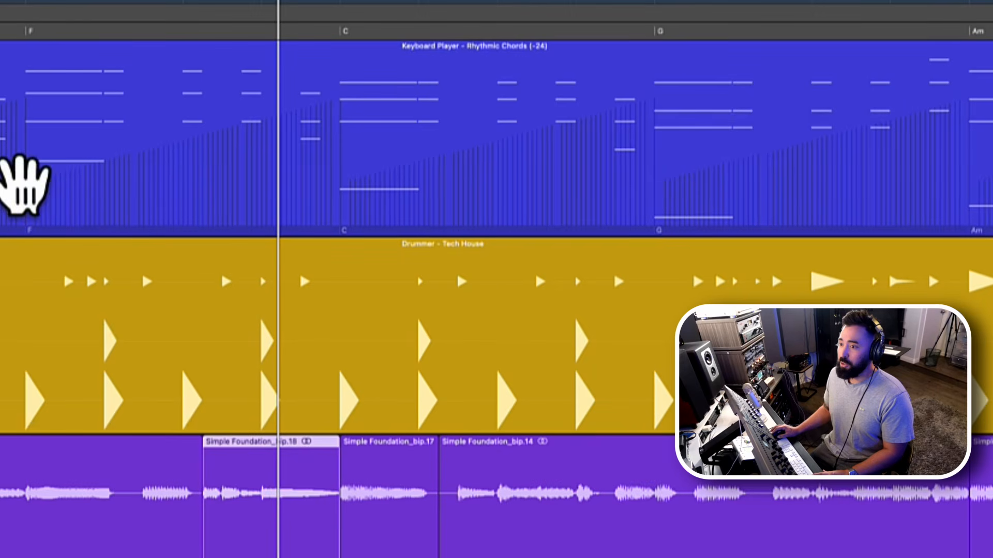
pyautogui.moveTo(1, 78); pyautogui.dragTo(387, 9)
pyautogui.moveTo(456, 4); pyautogui.dragTo(317, 175)
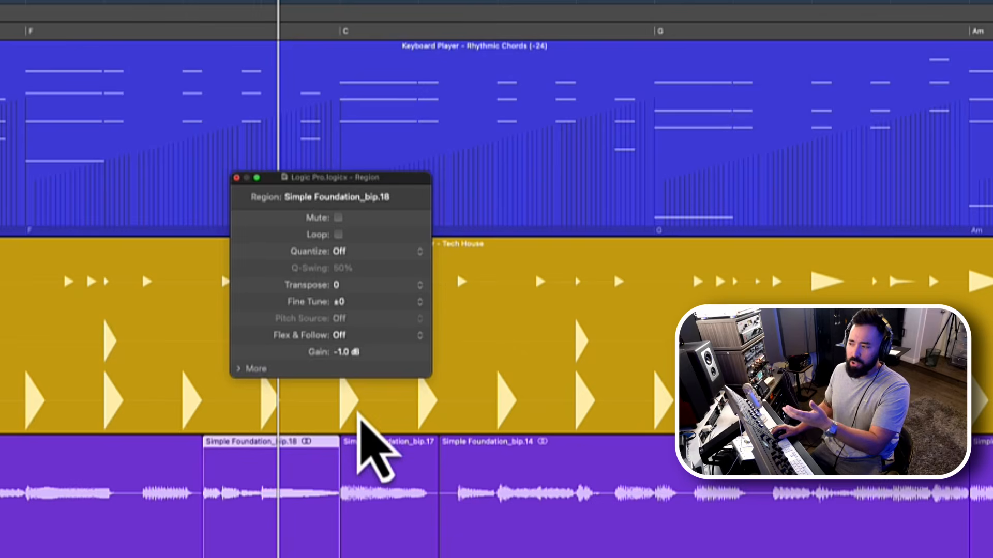
pyautogui.moveTo(362, 362); pyautogui.dragTo(350, 392)
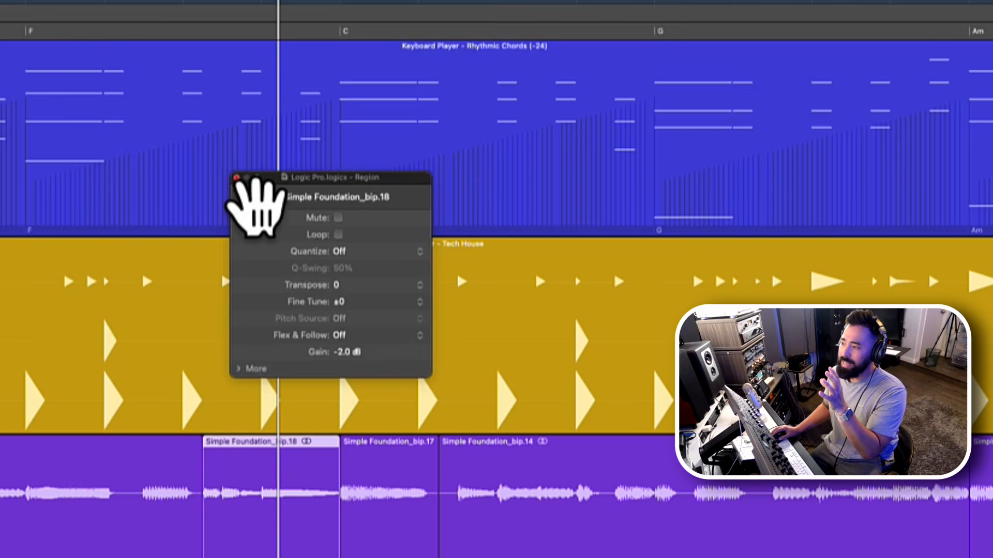
pyautogui.click(237, 178)
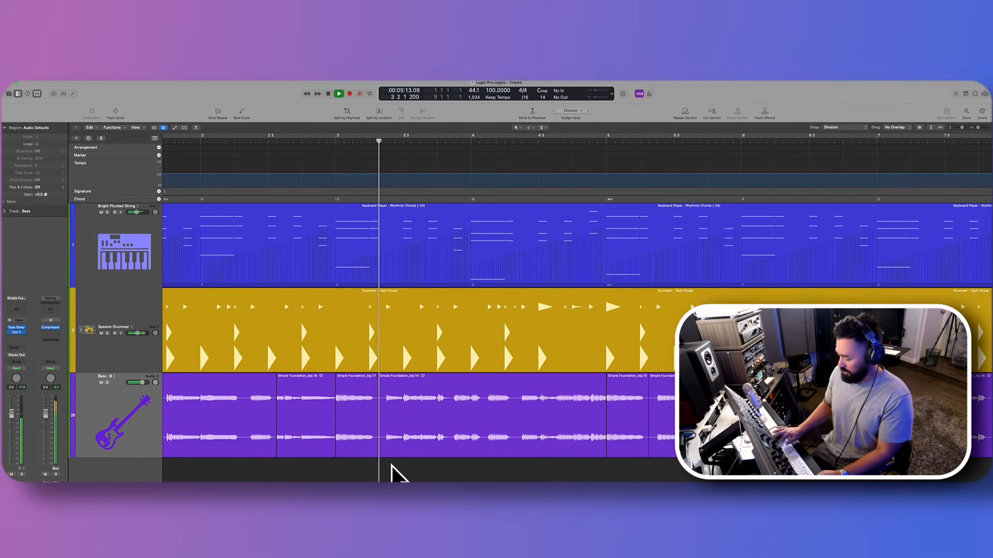
# - Stop playback, split the bass at about 3 3, and raise the gain of the short region before that cut to +3.3 dB
pyautogui.press('space')
pyautogui.keyDown('super'); pyautogui.doubleClick(398, 433); pyautogui.keyUp('super')
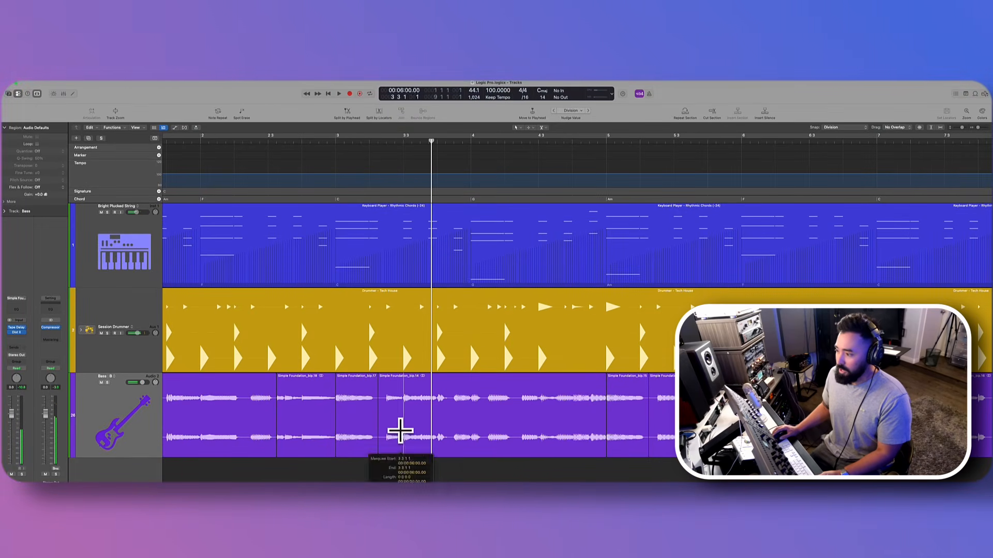
pyautogui.click(396, 432)
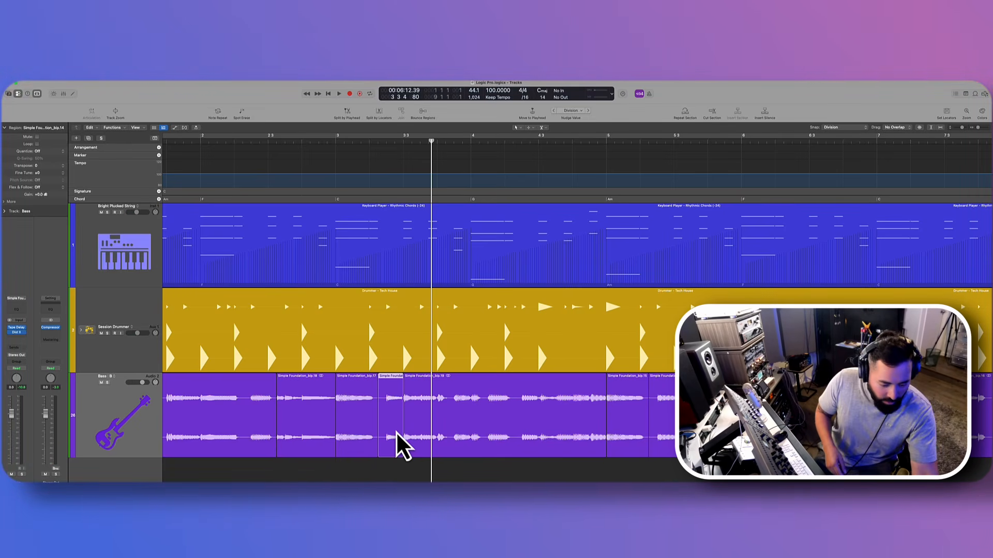
pyautogui.hotkey('ctrl', 'shift', 'Up')
pyautogui.hotkey('ctrl', 'shift', 'Up')
pyautogui.hotkey('ctrl', 'shift', 'Up')
pyautogui.hotkey('ctrl', 'shift', 'Up')
pyautogui.hotkey('ctrl', 'shift', 'Up')
pyautogui.hotkey('ctrl', 'shift', 'Up')
pyautogui.hotkey('ctrl', 'shift', 'Up')
pyautogui.hotkey('ctrl', 'shift', 'Up')
pyautogui.hotkey('ctrl', 'shift', 'Up')
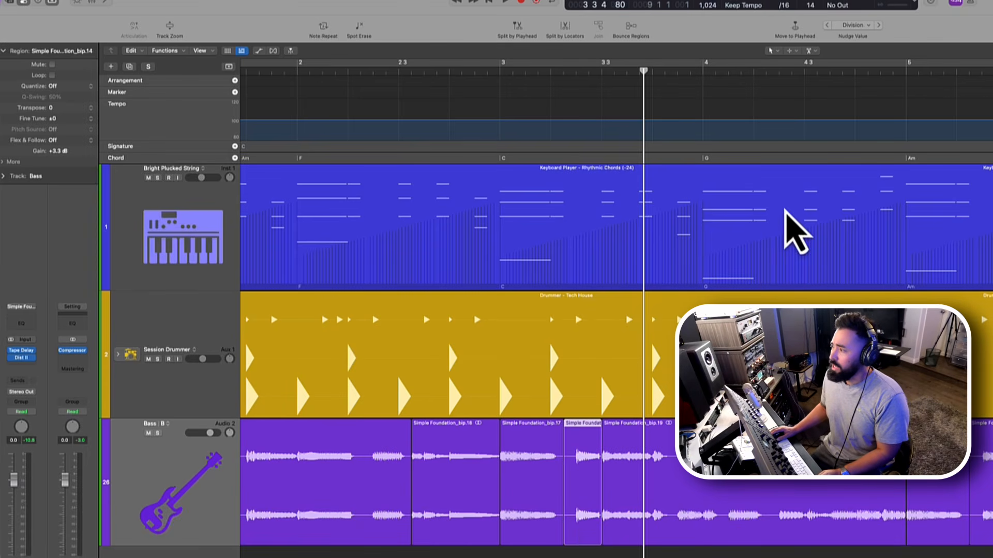
# - Split off the part of the keyboard chords region in bar 4 from shortly before beat 3 to shortly after beat 4
pyautogui.moveTo(787, 214); pyautogui.dragTo(869, 238)
pyautogui.click(850, 266)
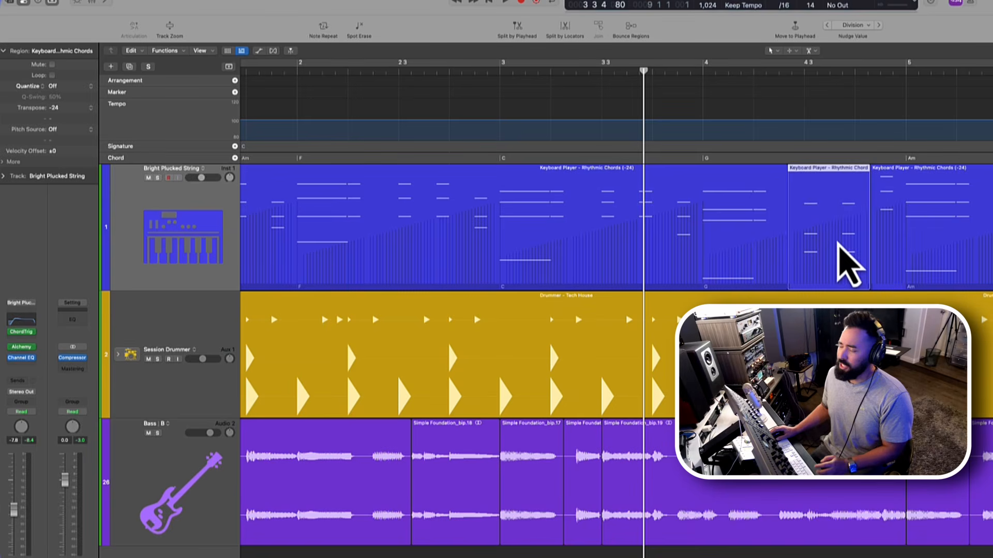